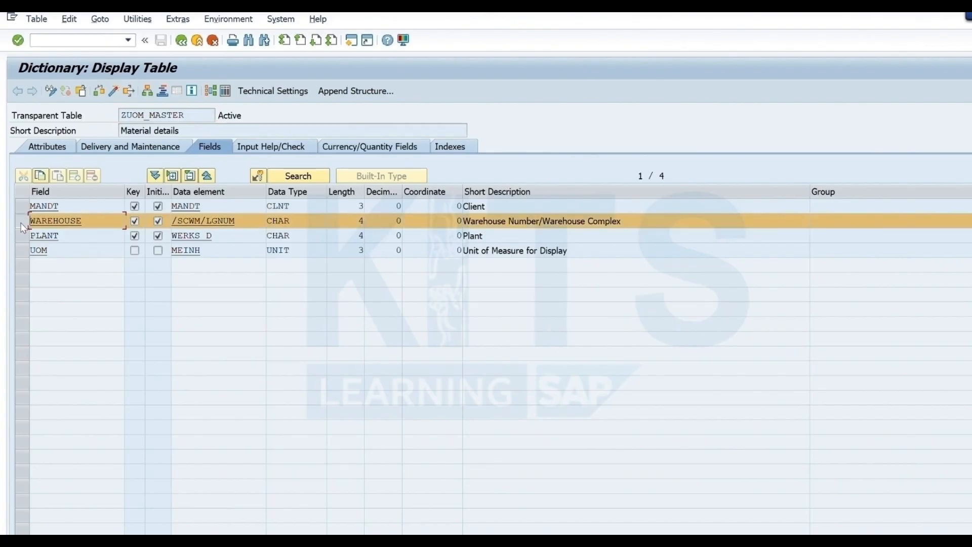
Step: Open the Table Maintenance Generator for the ZUOM_MASTER table
left_click(21, 236)
double_click(31, 253)
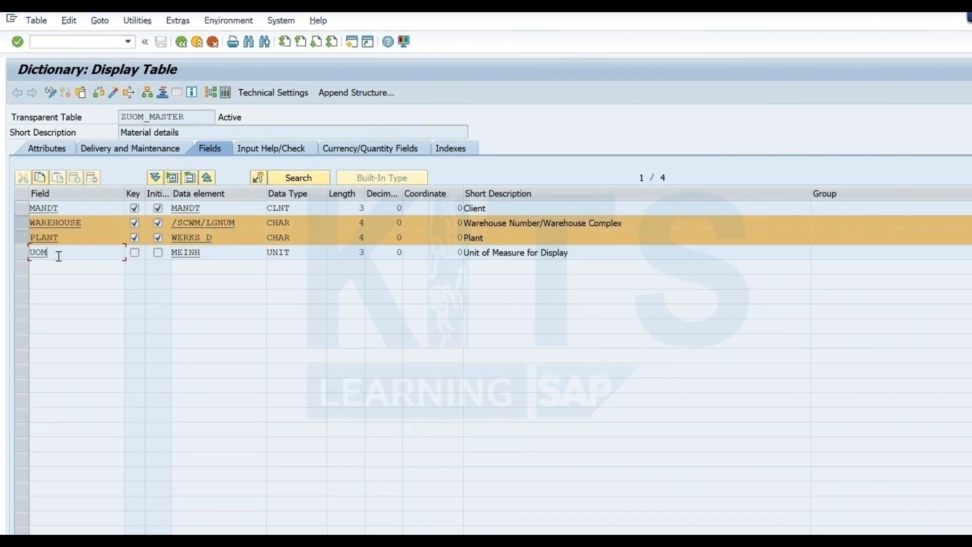
left_click(137, 21)
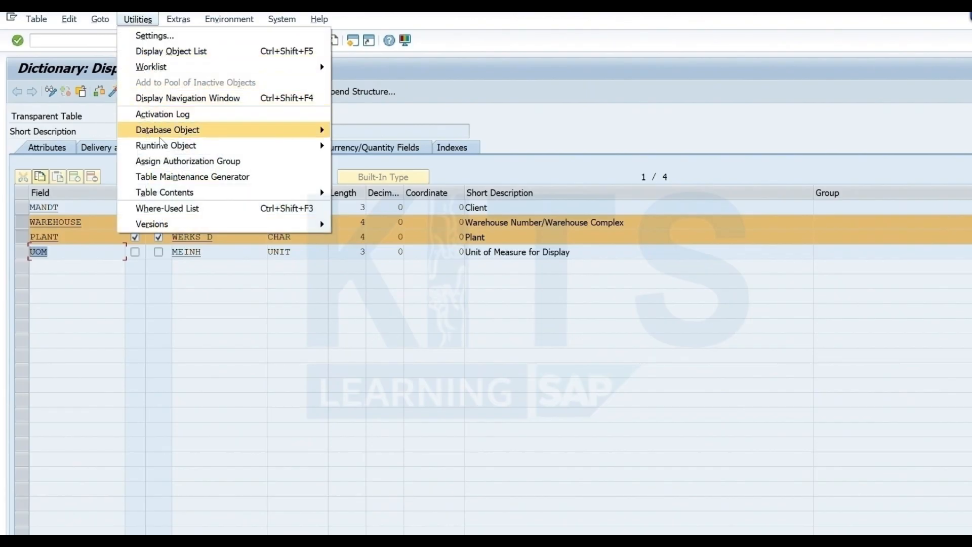
left_click(187, 176)
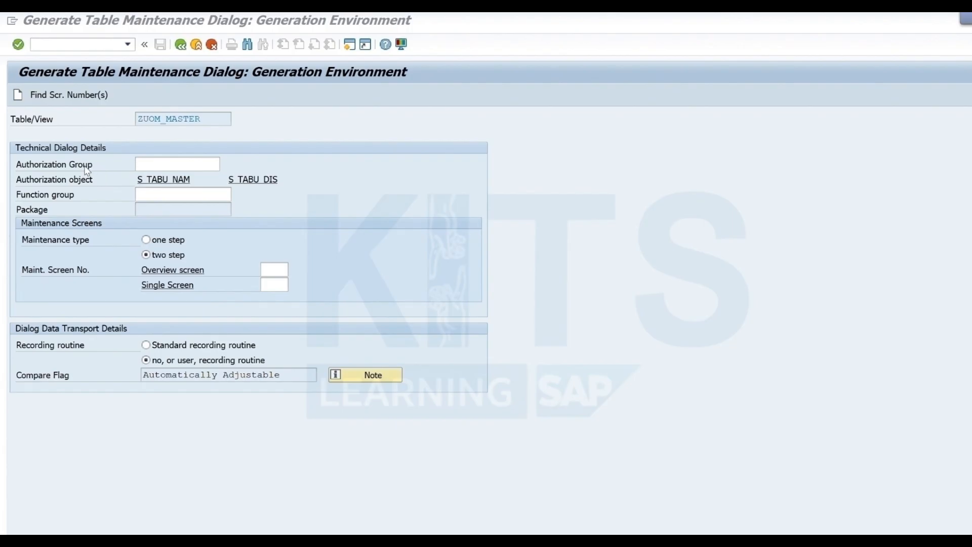
Step: Set the authorization group to &NC& (w/o auth. group) from the list of possible values
left_click(18, 166)
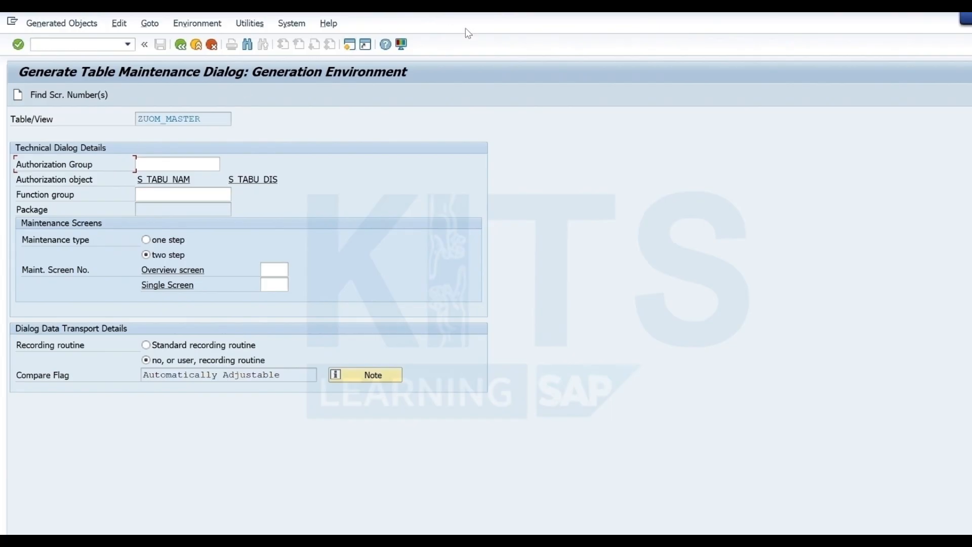
left_click(182, 165)
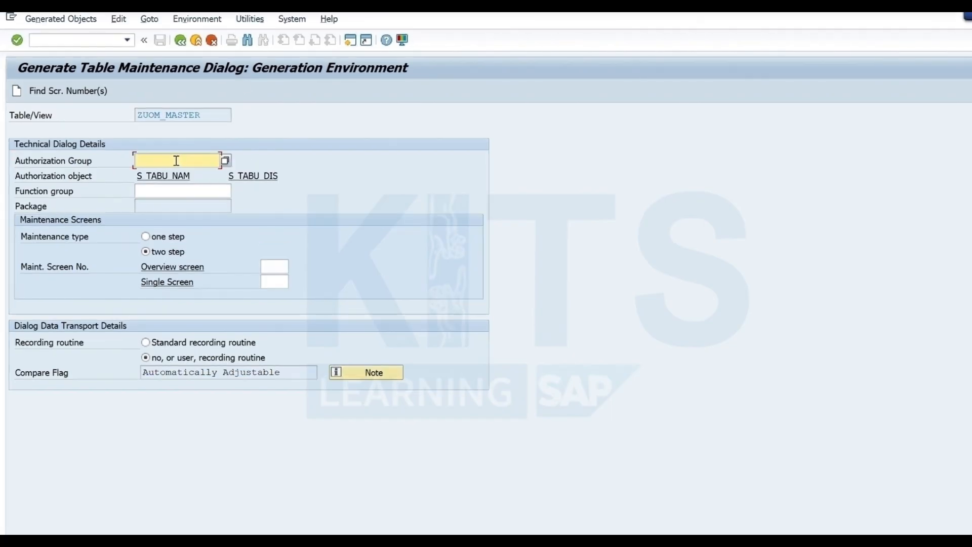
left_click(225, 161)
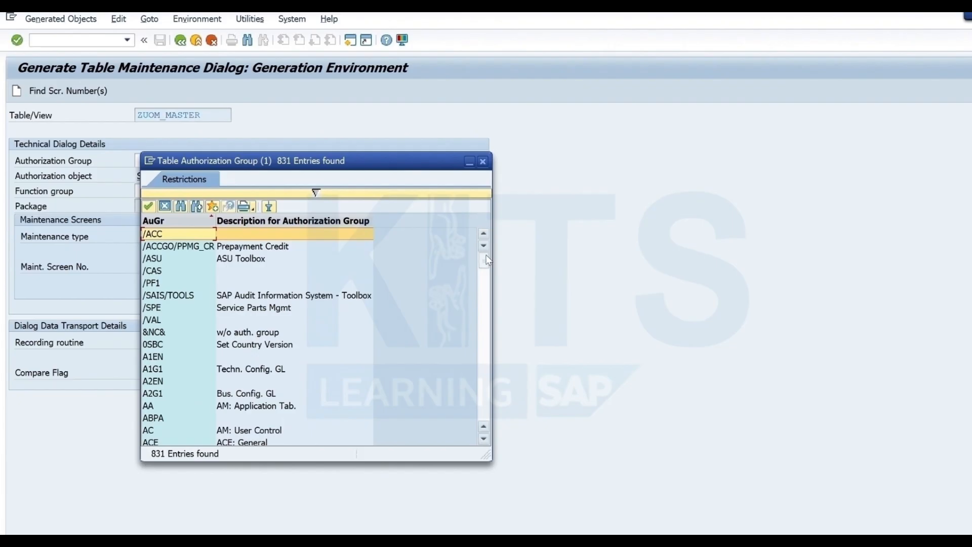
left_click_drag(488, 260, 488, 353)
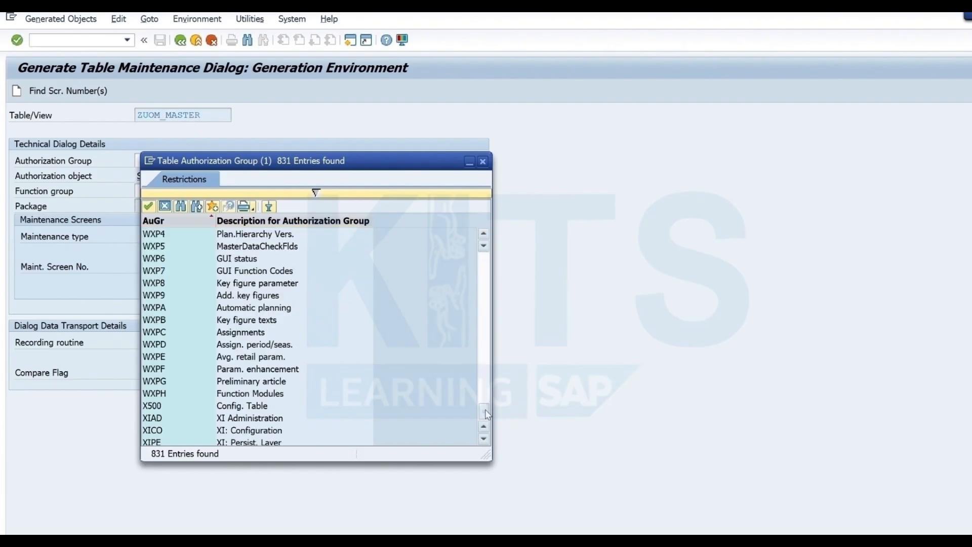
left_click_drag(487, 414, 484, 256)
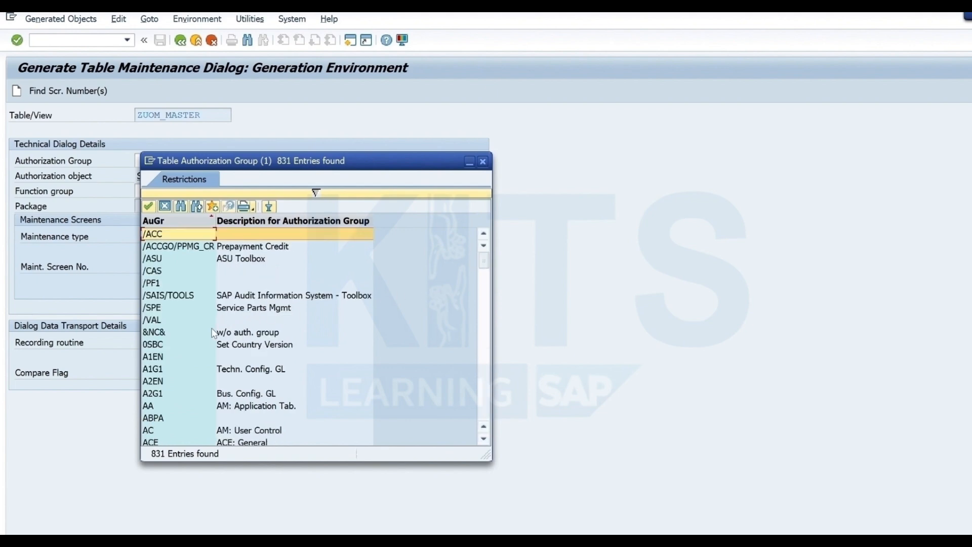
left_click(178, 332)
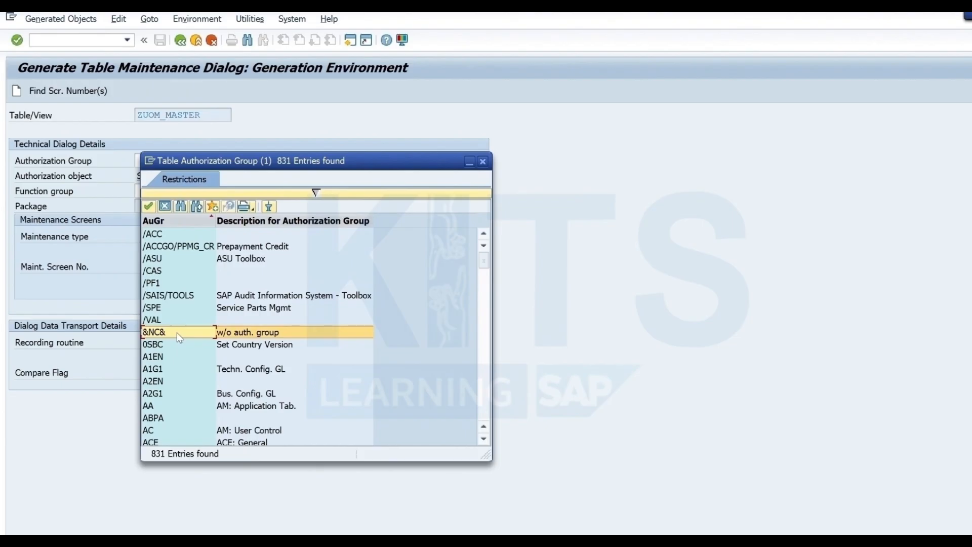
double_click(178, 333)
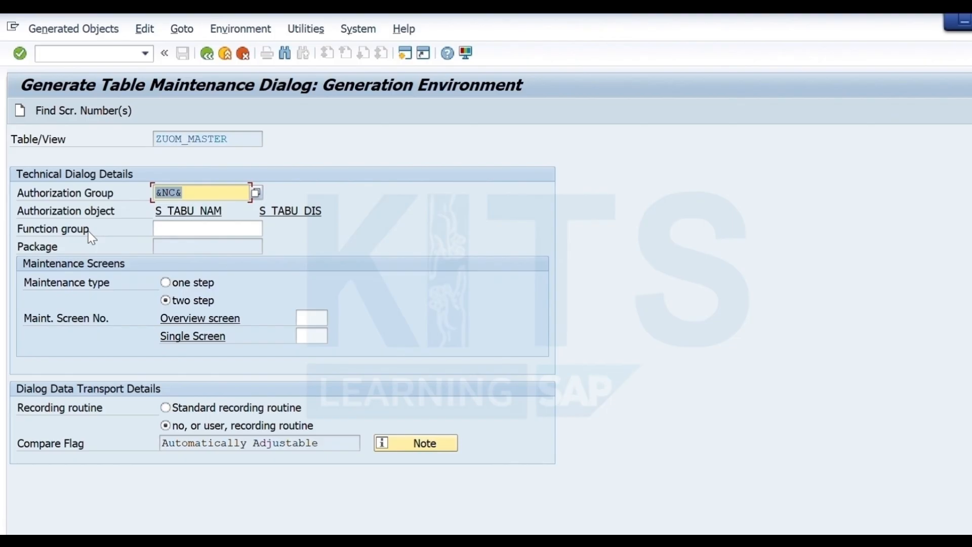
Step: Assign the function group ZMASTER_UOM_FG and choose the one step maintenance type
left_click(194, 226)
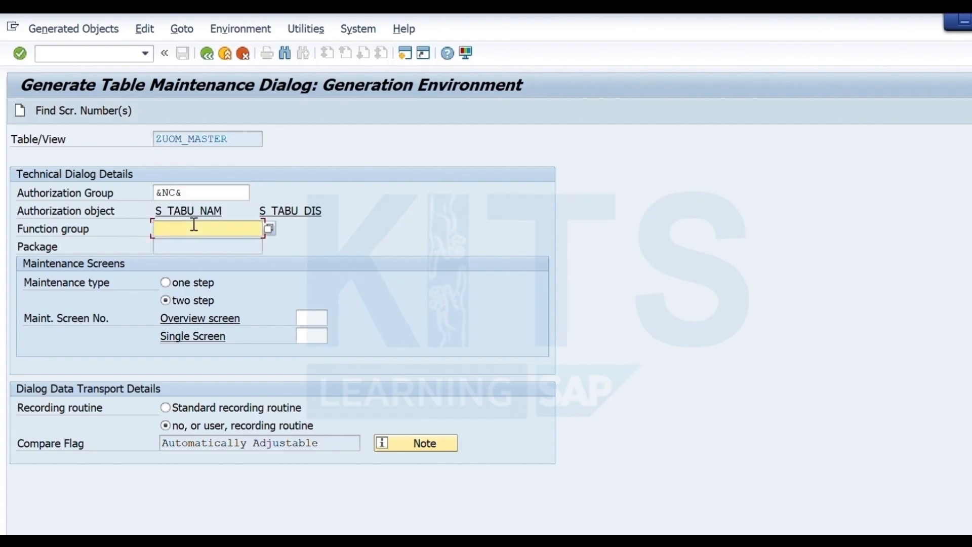
type("z")
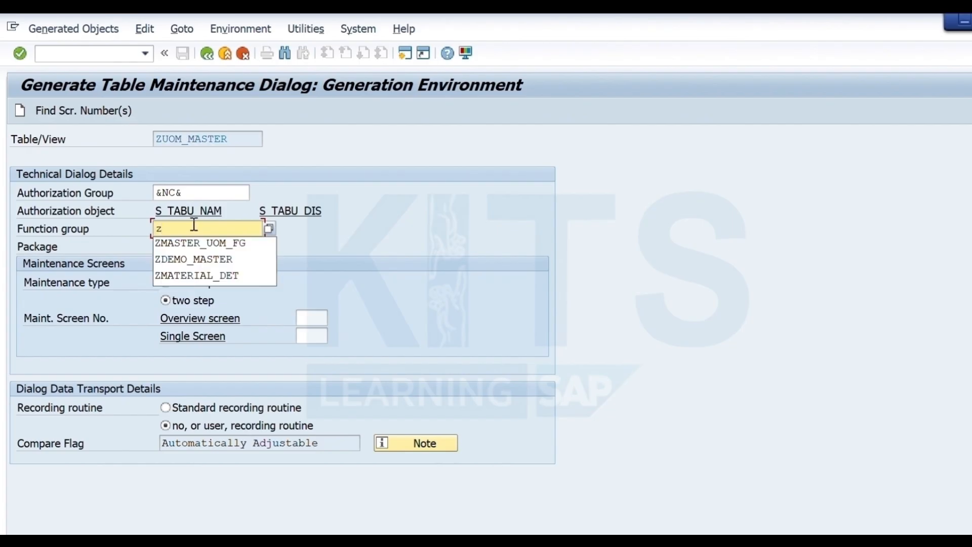
type("m")
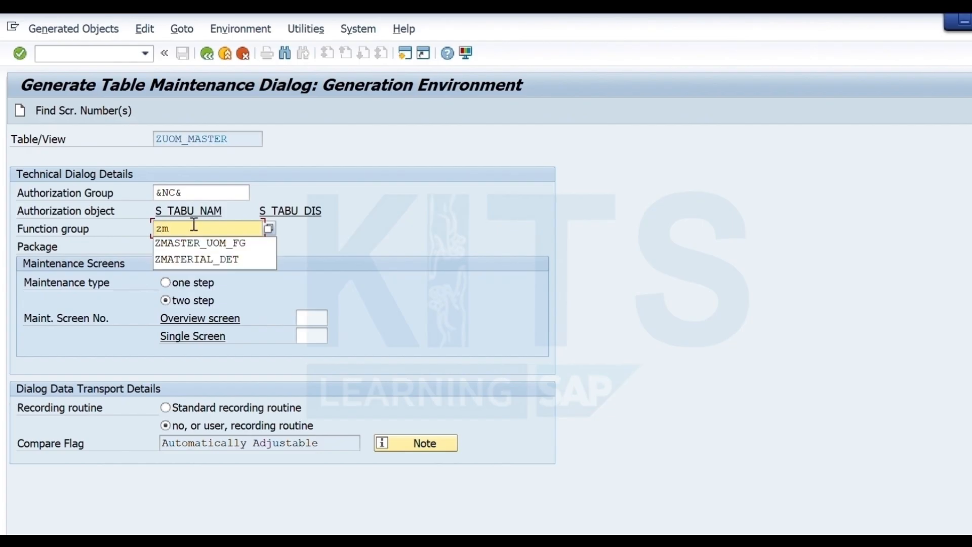
type("as")
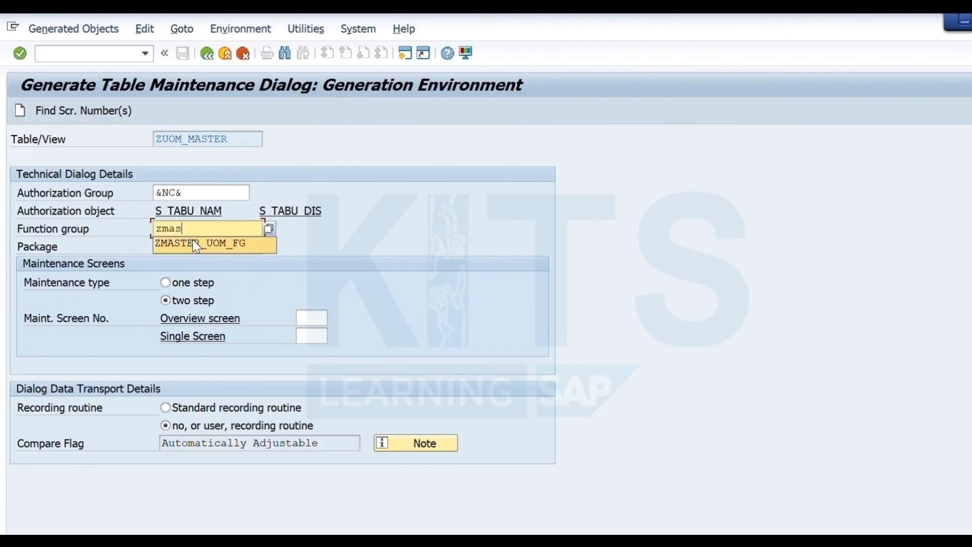
left_click(199, 247)
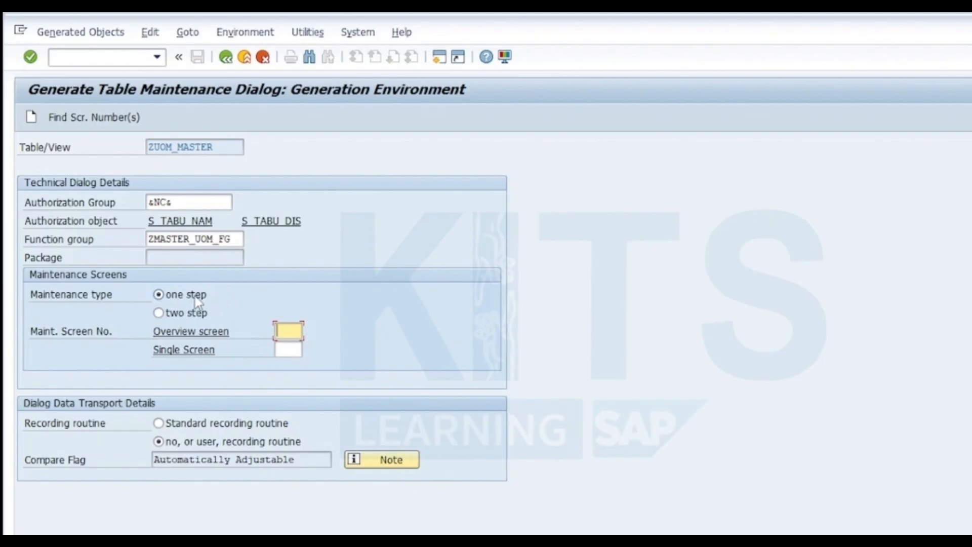
Step: Have the system propose the maintenance screen number, filling the overview screen with 1
left_click(99, 122)
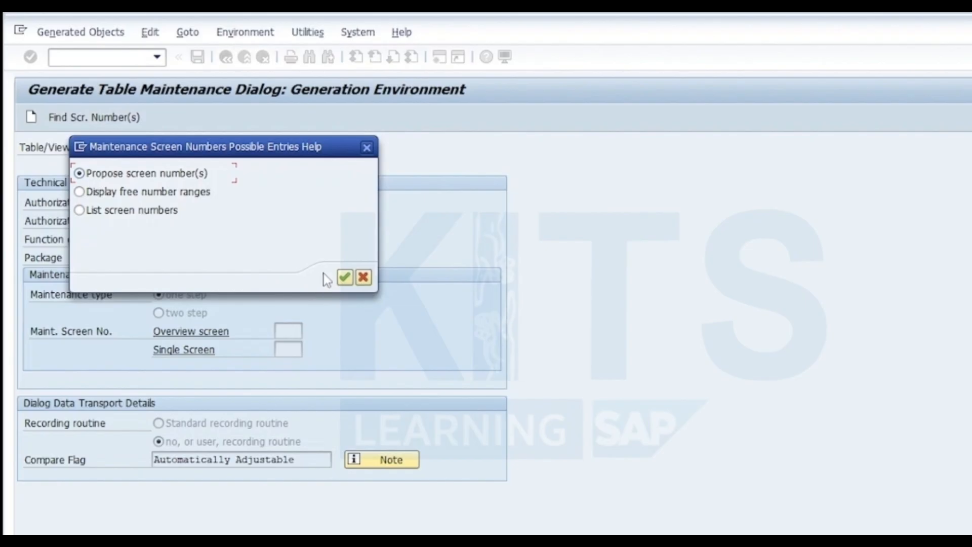
left_click(345, 277)
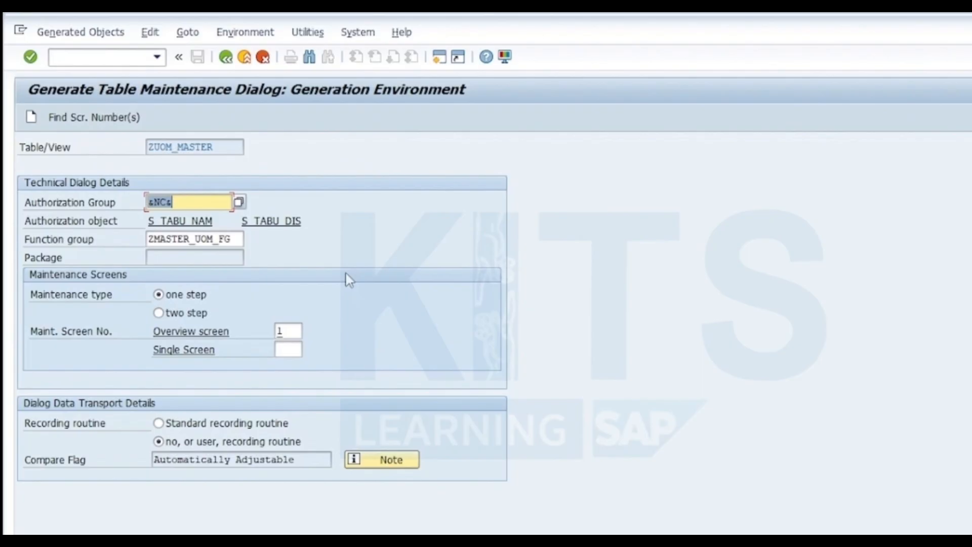
left_click(284, 329)
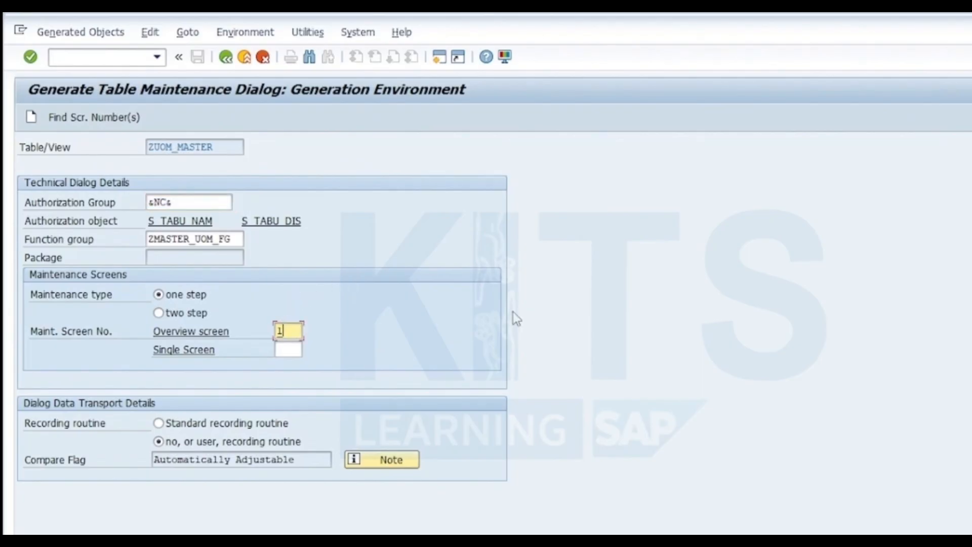
Step: Generate the maintenance dialog, saving the object directory entries in package $TMP and the ZUOM_MASTERS entry as a local object
left_click(32, 114)
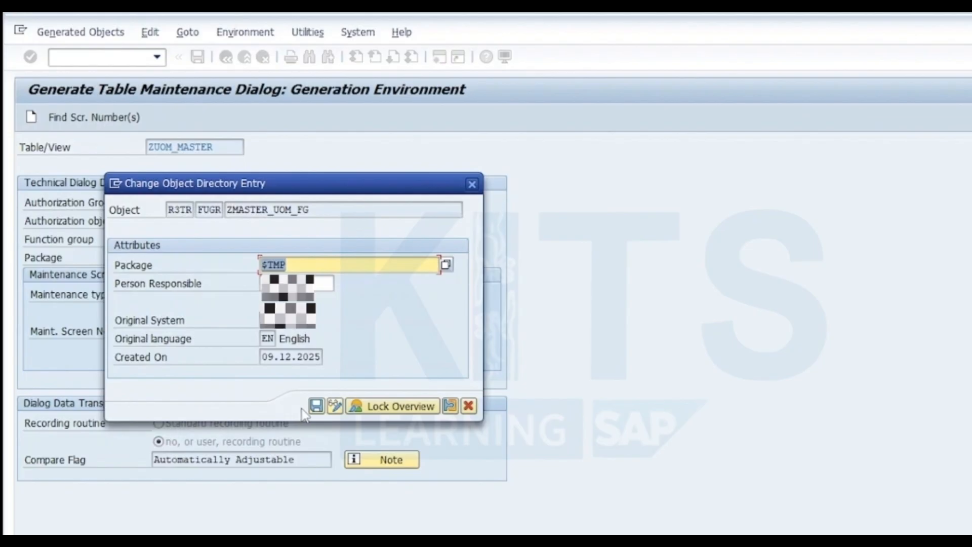
left_click(316, 406)
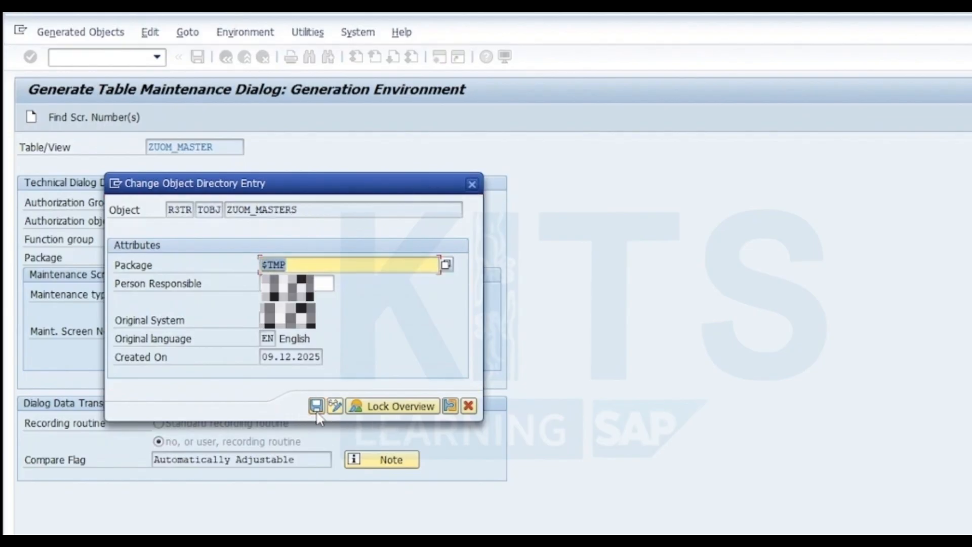
left_click(316, 406)
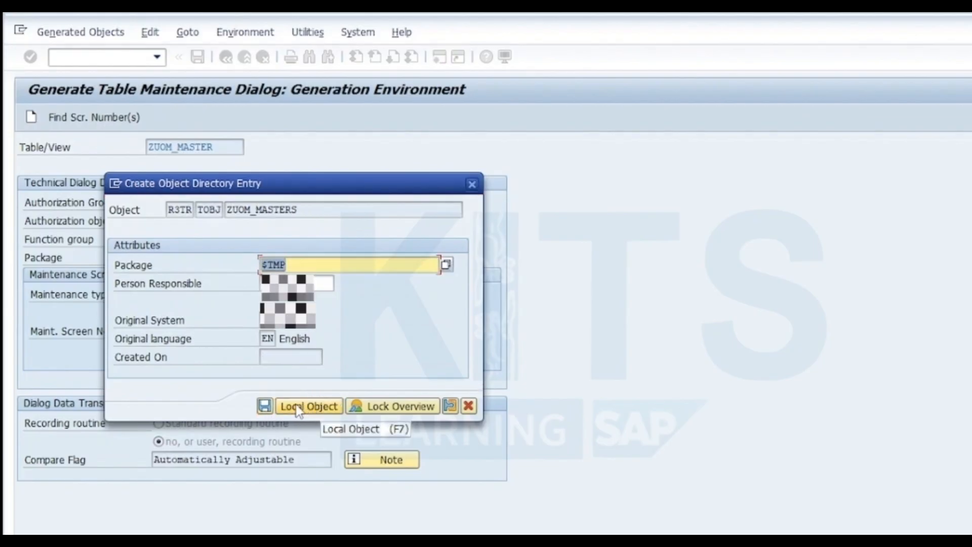
left_click(298, 408)
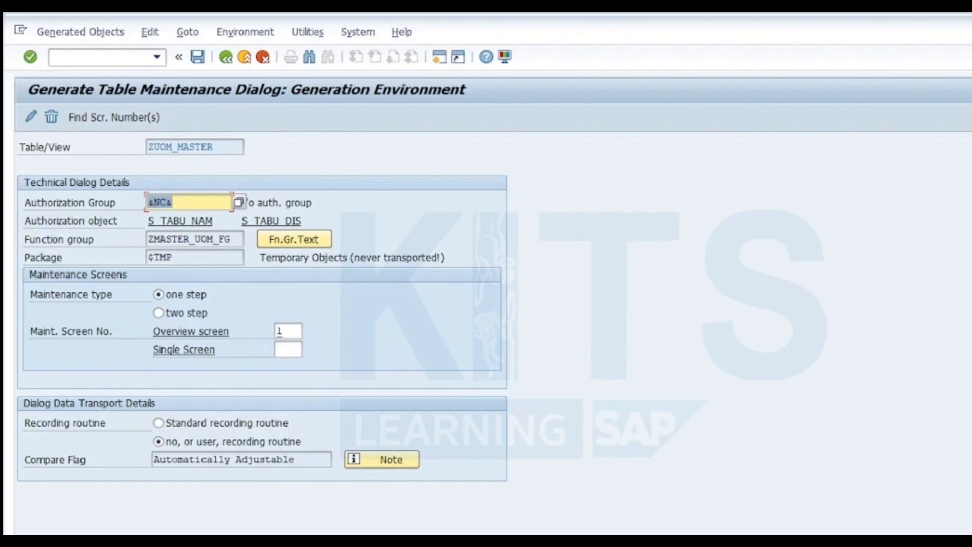
left_click(546, 408)
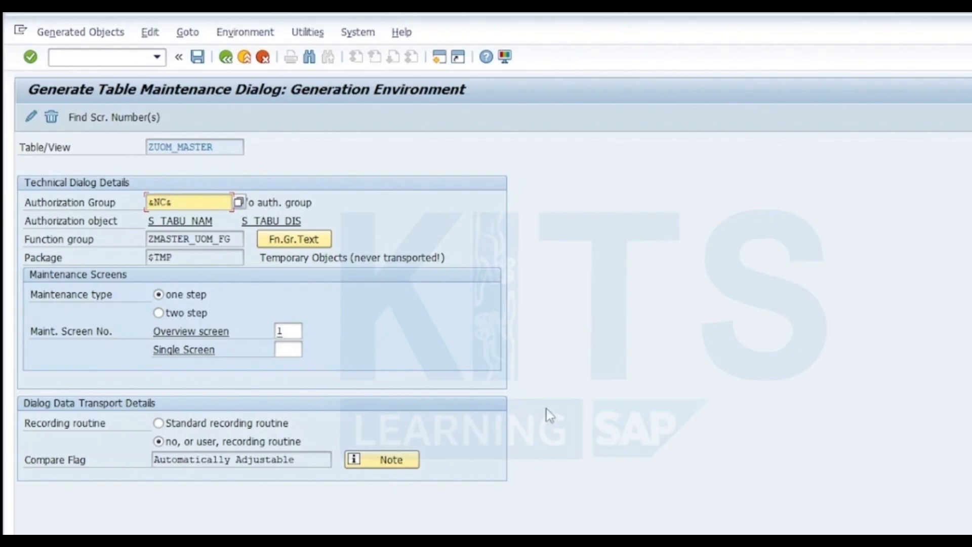
Step: Call transaction SM30 in a new session and open ZUOM_MASTER for maintenance without restrictions
left_click(63, 57)
type("/os")
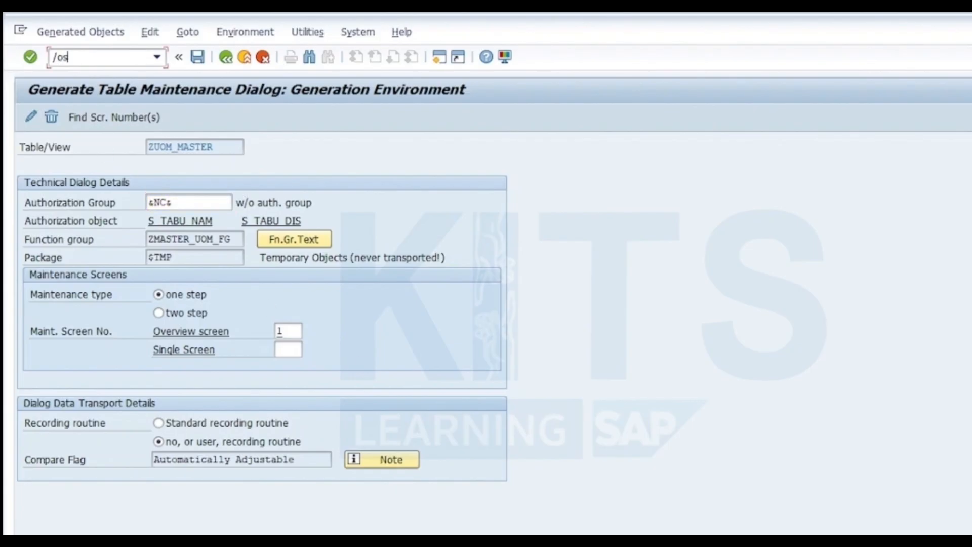
type("m30")
key("Return")
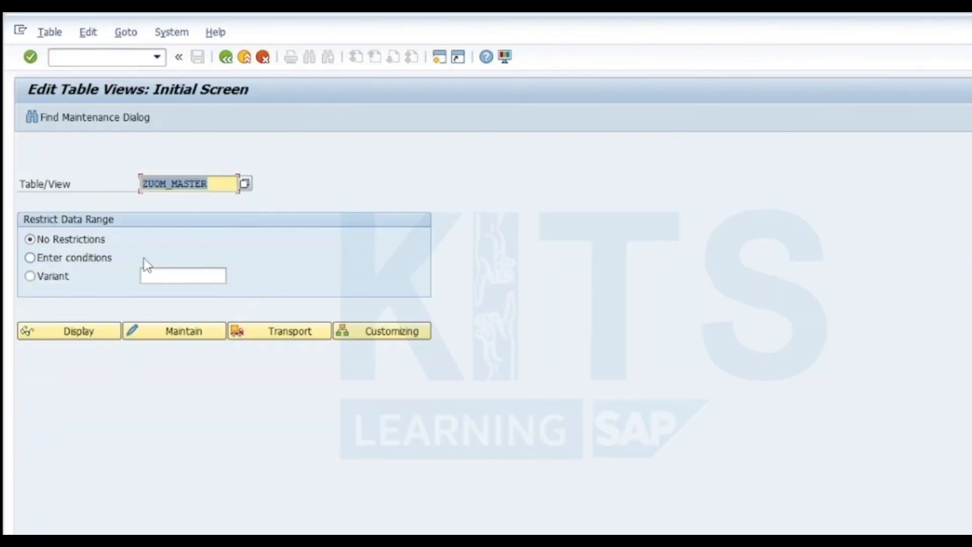
left_click(172, 332)
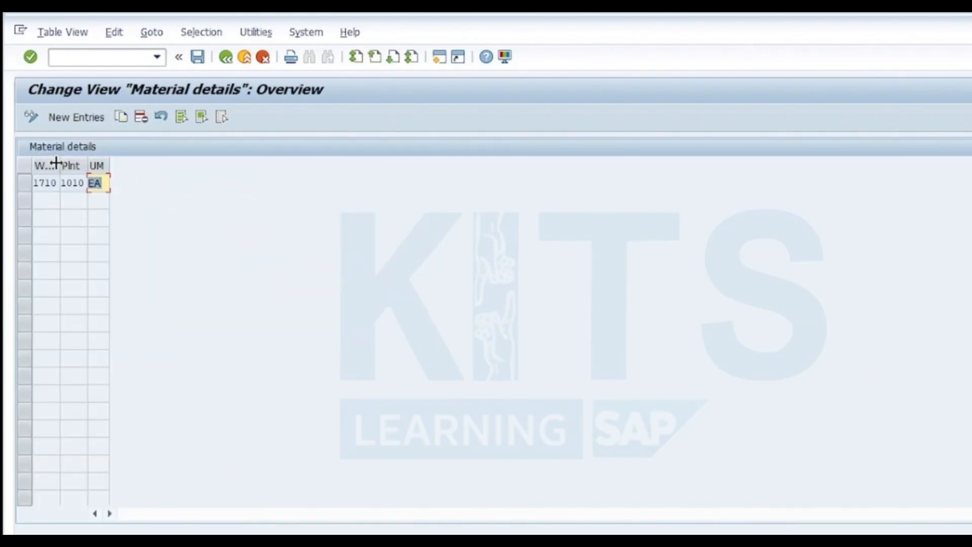
Step: Add a new Material details entry with warehouse 1710, plant JSW4 and unit of measure CM
left_click(71, 120)
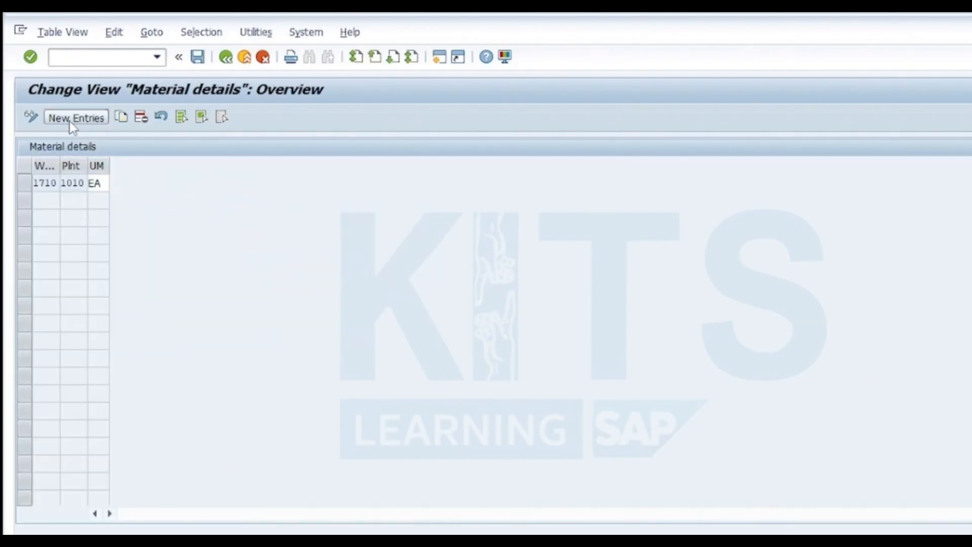
left_click(47, 199)
key("Tab")
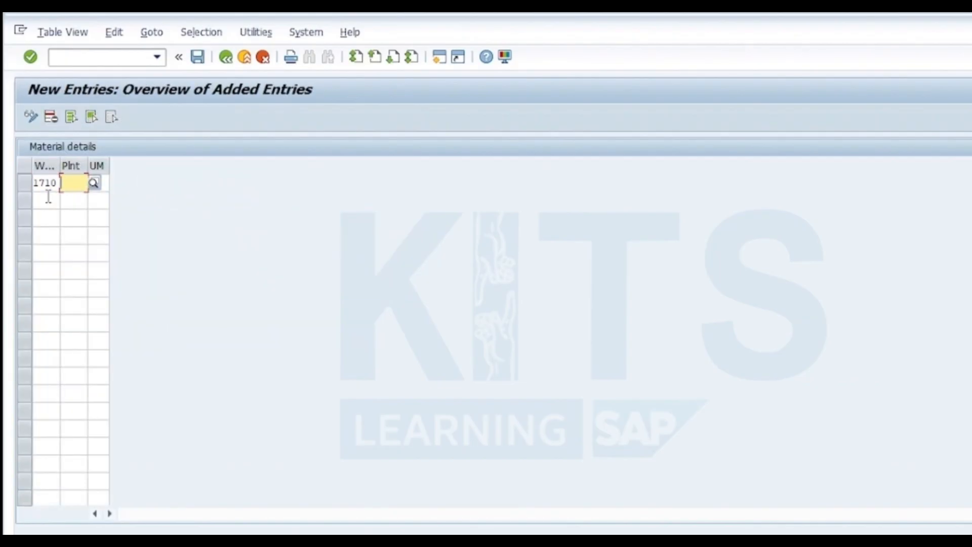
key("Return")
key("Tab")
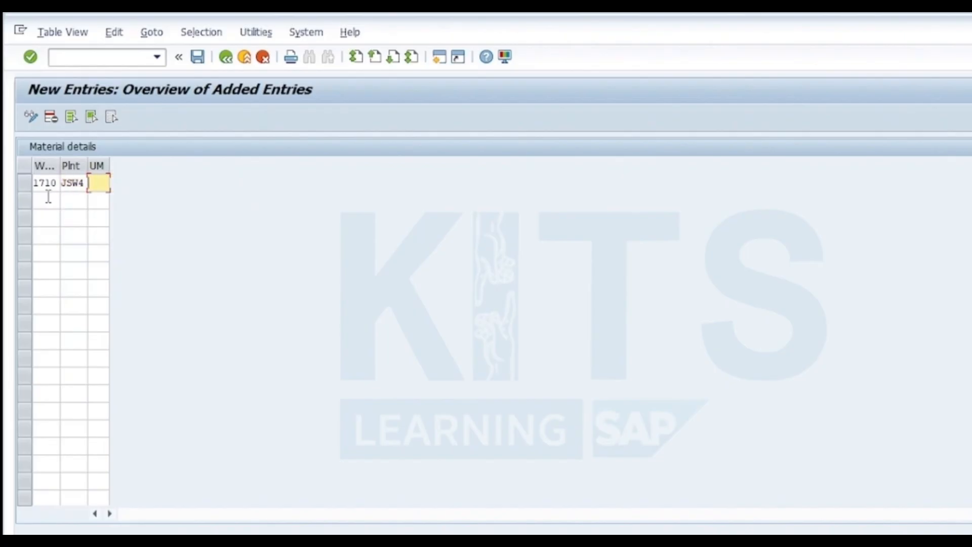
key("Return")
Step: Add a second entry with warehouse 1710, plant 2510 and unit CM, and return to the Material details overview
left_click(47, 198)
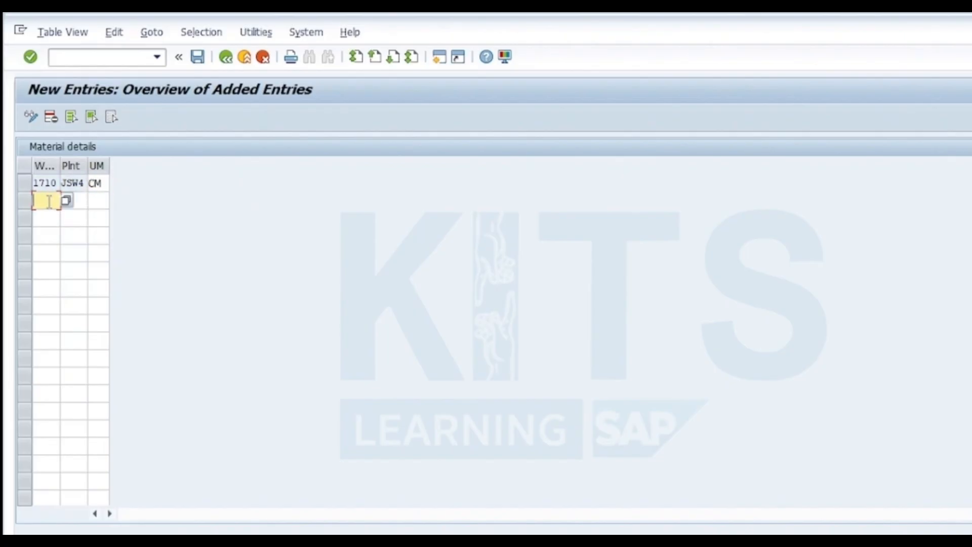
key("Return")
key("Tab")
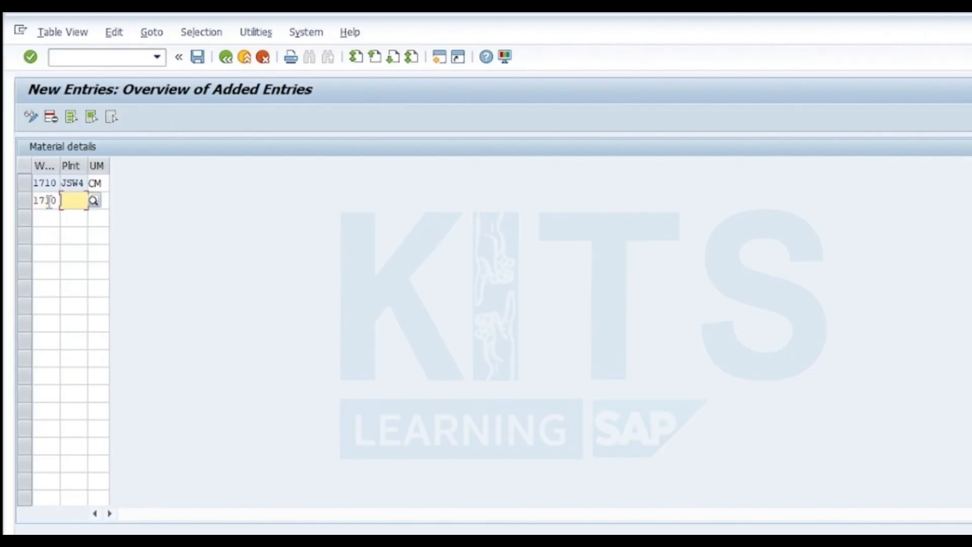
key("Down")
key("Down")
key("Return")
key("Tab")
key("BackSpace")
key("Down")
key("Return")
key("Return")
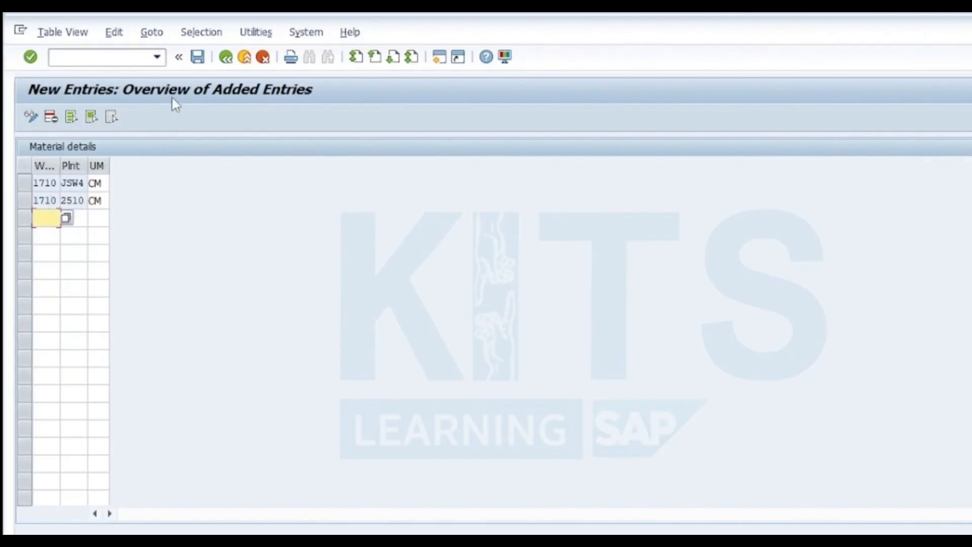
left_click(225, 58)
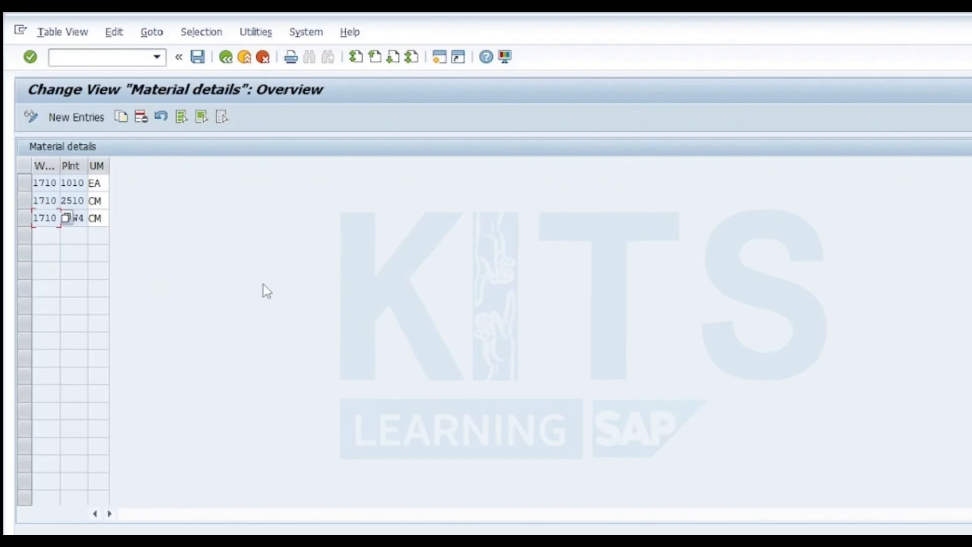
Step: Call transaction SE11 in a new session and display the database table ZMASTER_CMPLX
key("F5")
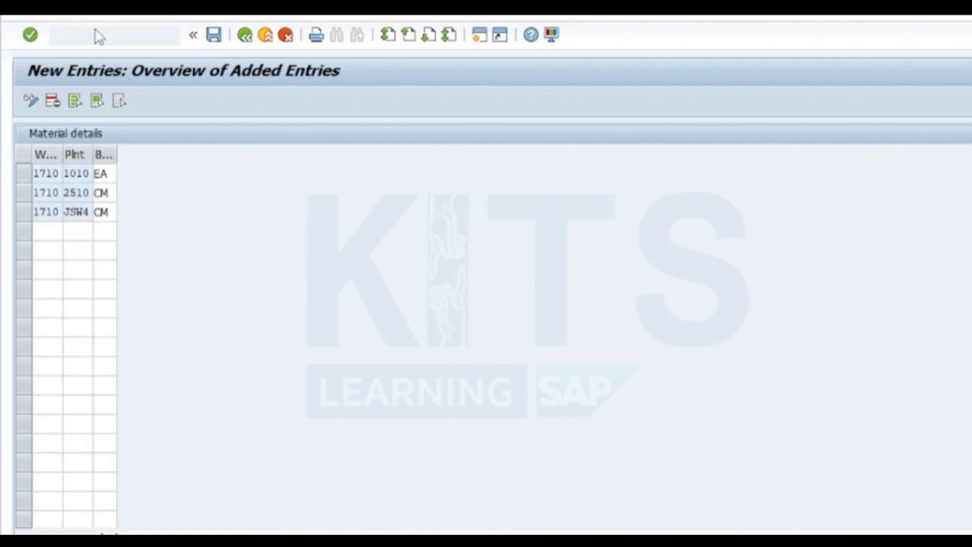
left_click(91, 53)
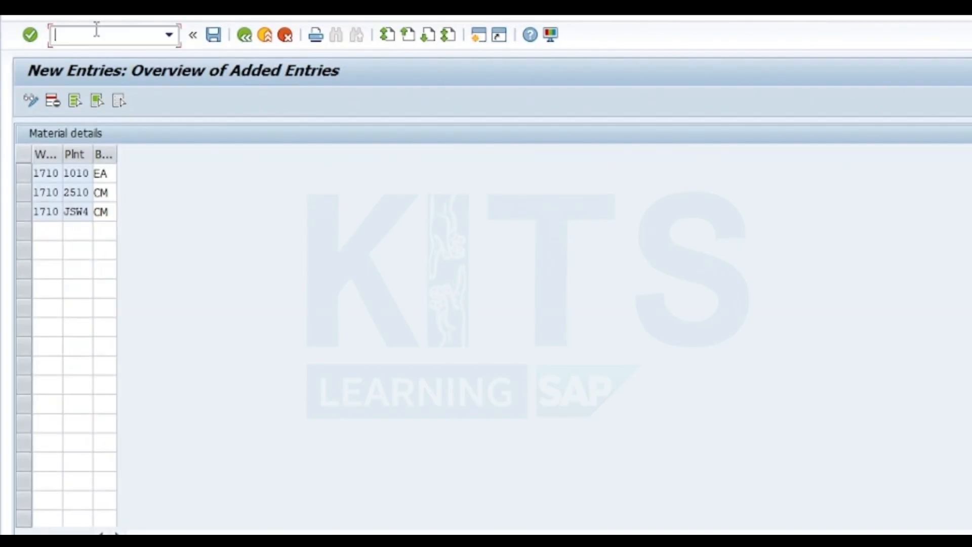
type("/ose11")
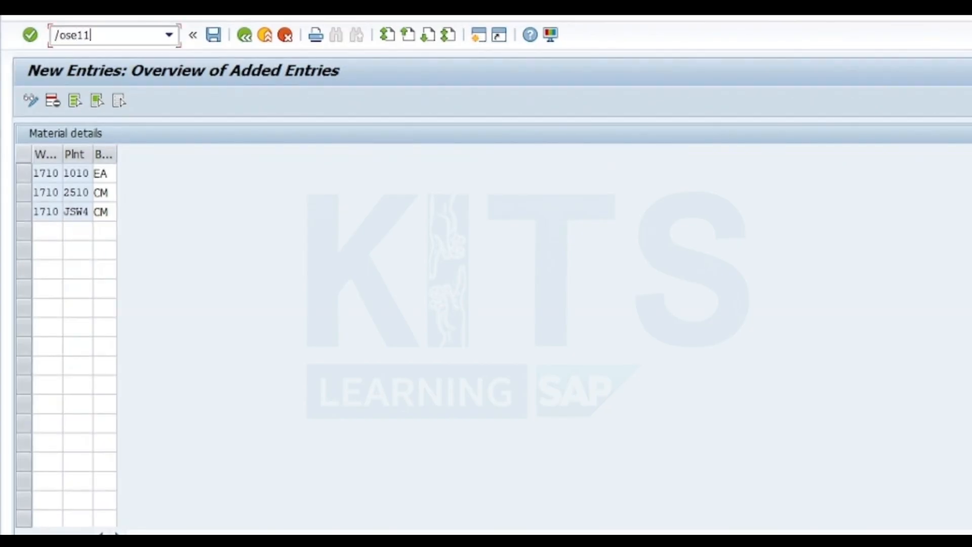
key("Return")
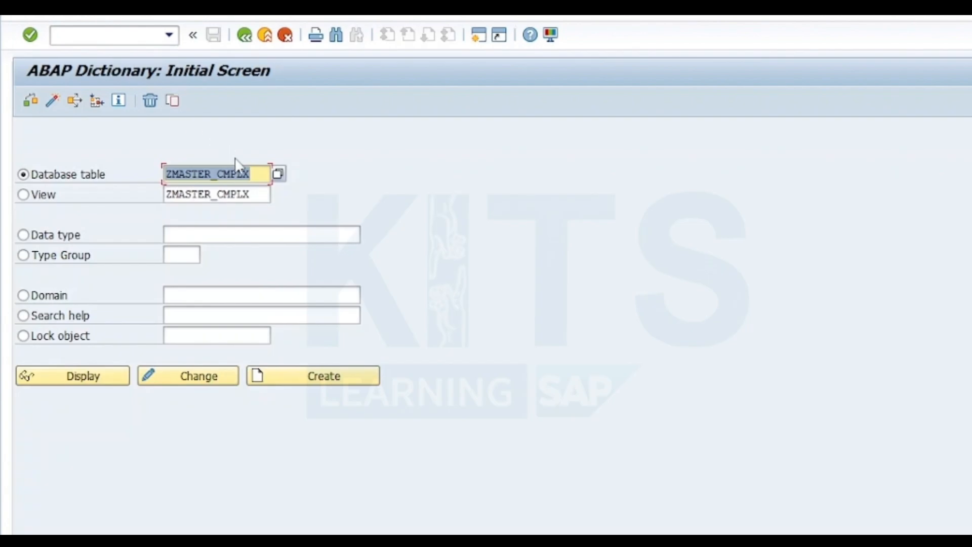
left_click(251, 172)
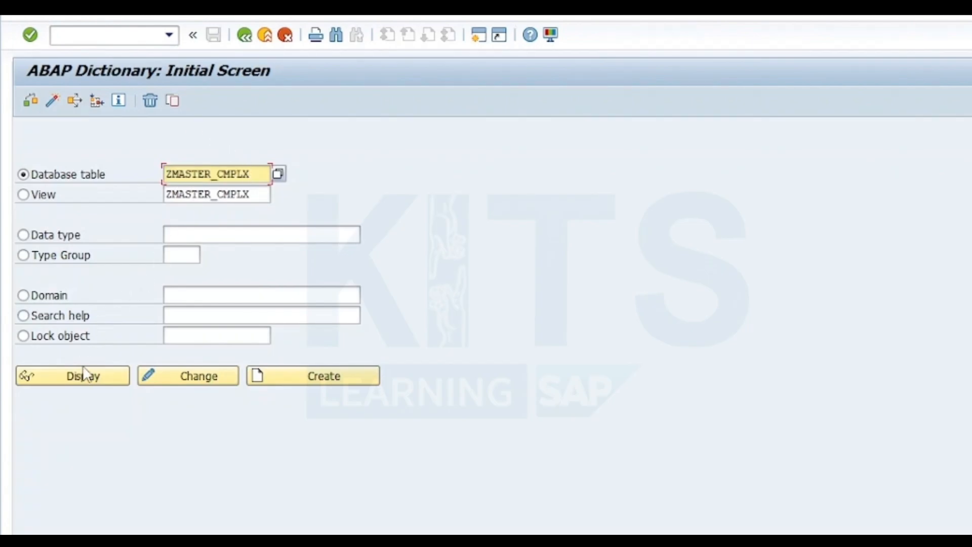
left_click(96, 384)
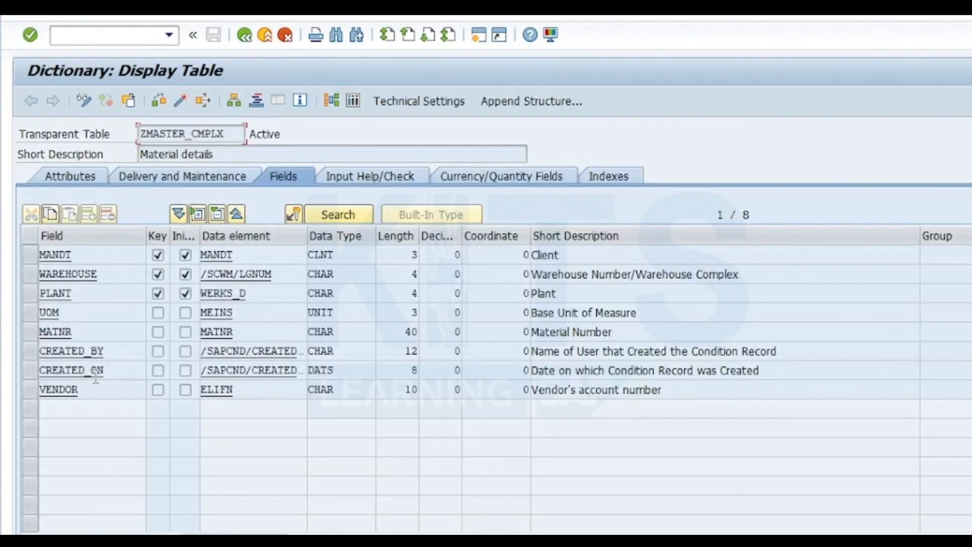
Step: Open the Table Maintenance Generator with authorization group &NC& and function group ZMASTER_CMPLX_FG, and have the two-step maintenance screen numbers proposed
left_click(189, 18)
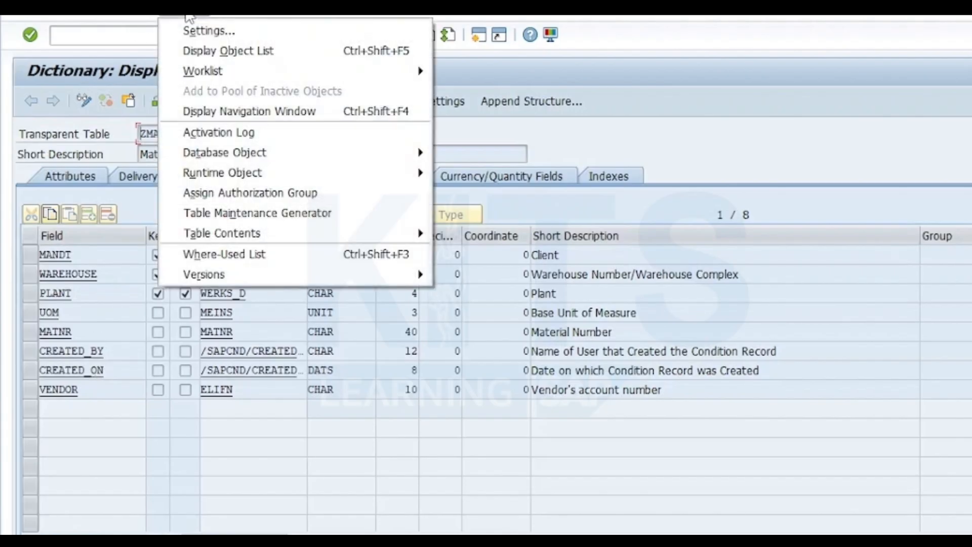
left_click(238, 210)
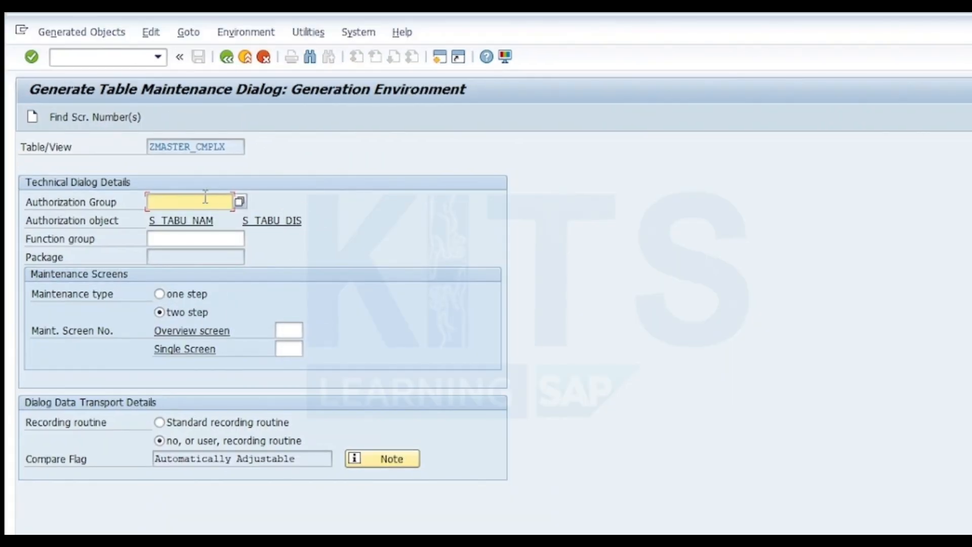
type("&nc&")
key("Tab")
type("ZMASTER_CMPLX_fg")
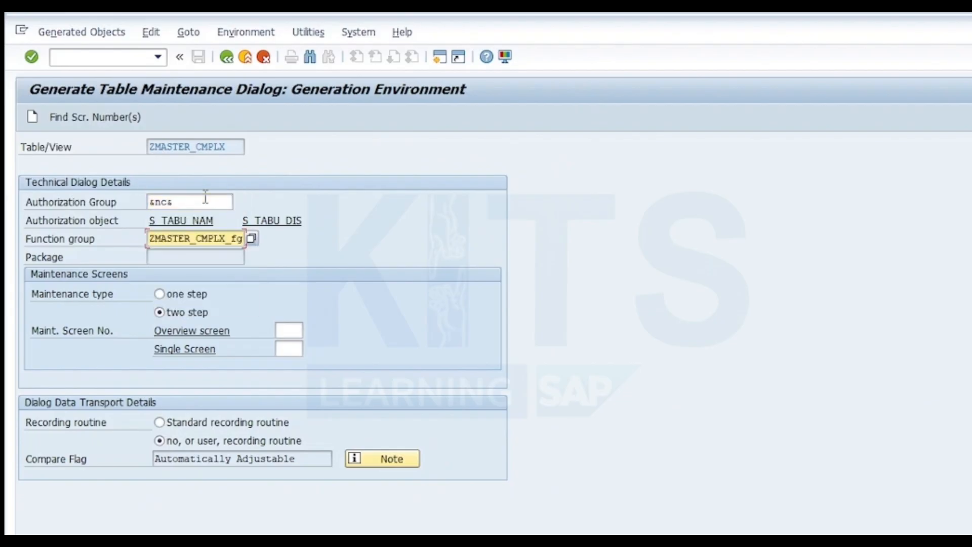
left_click(108, 121)
left_click(345, 277)
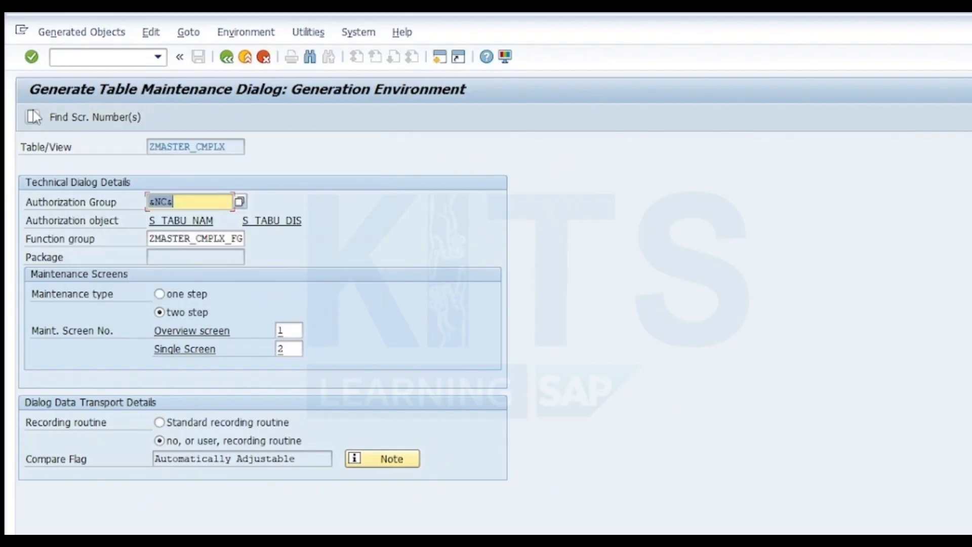
Step: Generate the maintenance dialog for ZMASTER_CMPLX, saving its objects in package $TMP
left_click(32, 117)
left_click(317, 407)
left_click(309, 405)
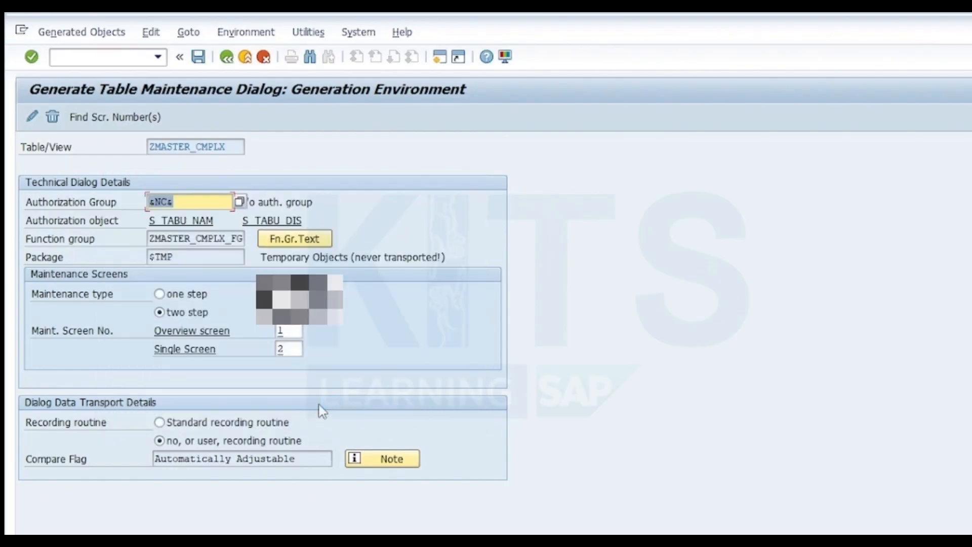
Step: Call transaction SM30 in a new session and open ZMASTER_CMPLX for maintenance
left_click(107, 57)
type("/nsm30")
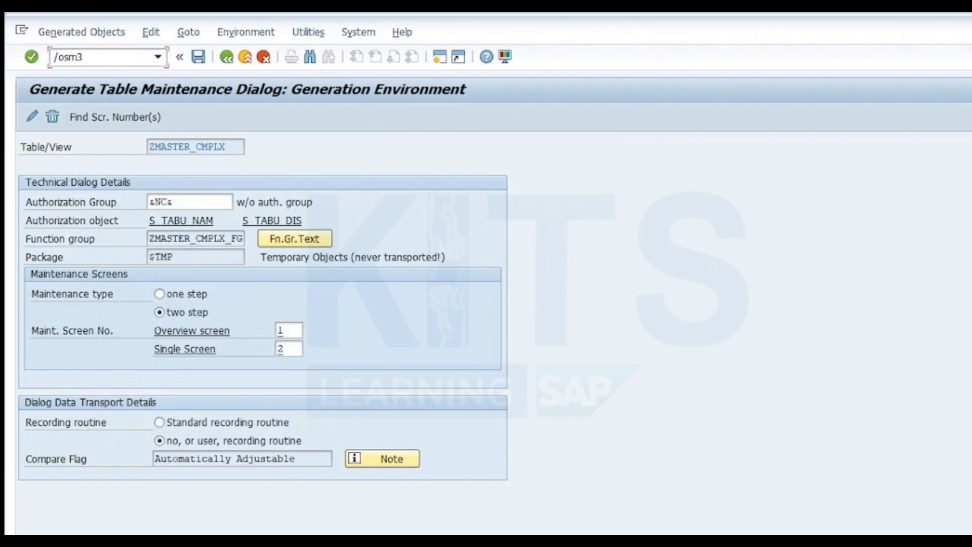
key("Return")
left_click(165, 337)
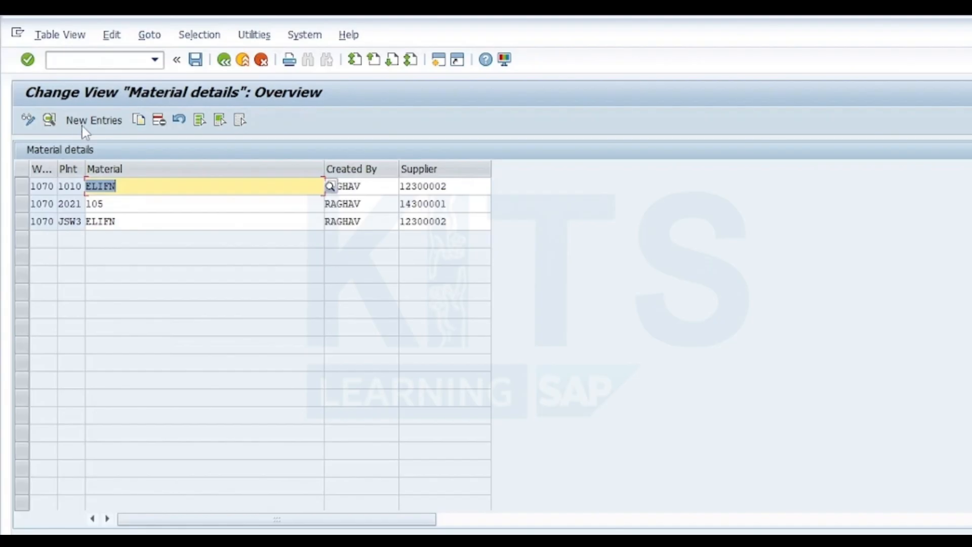
Step: Add and save an entry with warehouse 1110, plant 1010, base unit EA, material ELIFN, creator name, date 17.12.2025 and supplier number
left_click(94, 121)
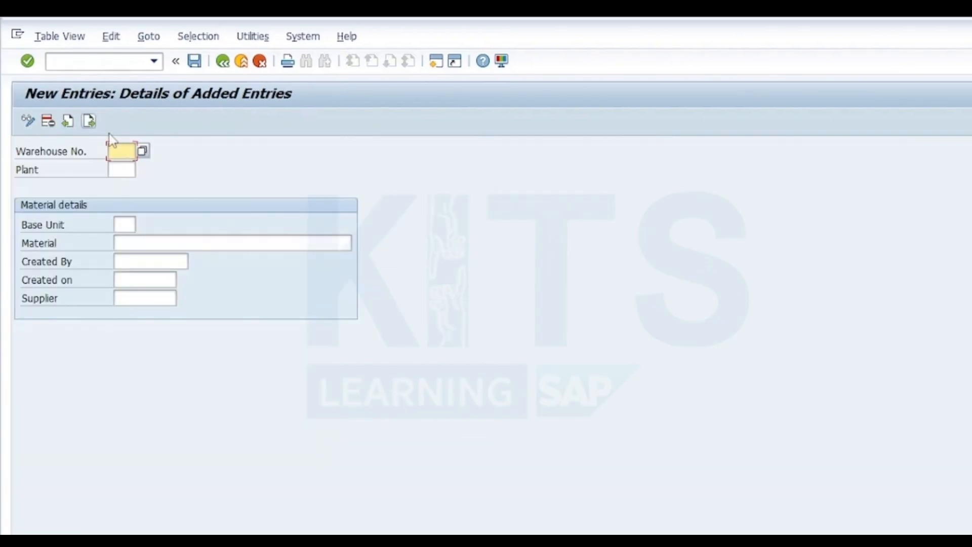
key("Down")
key("Down")
key("Tab")
key("Down")
key("Tab")
key("Down")
key("Tab")
key("Down")
key("Tab")
key("Down")
key("Tab")
key("Down")
key("Tab")
key("Down")
key("Return")
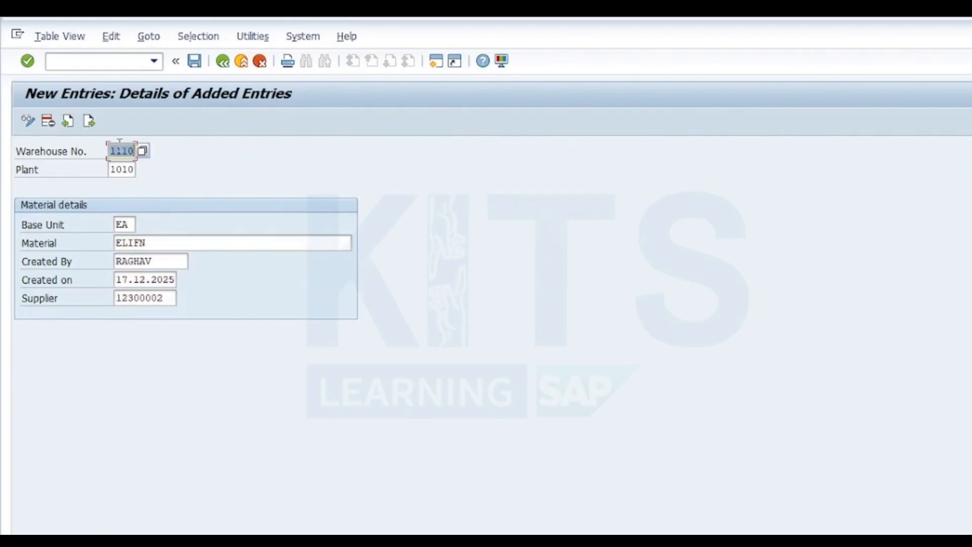
left_click(194, 62)
left_click(226, 65)
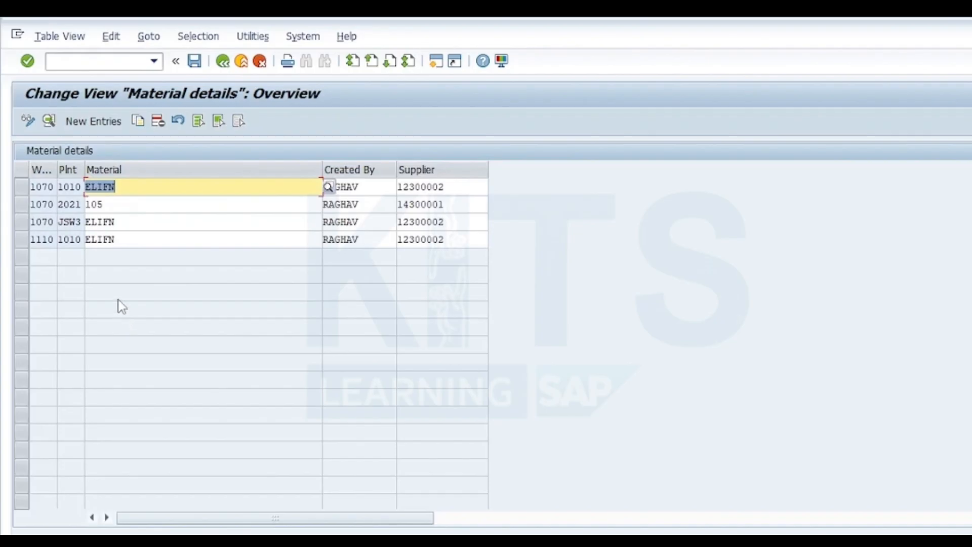
Step: Change the creator's name in the details of the warehouse 1110, plant 1010 entry, save it and check it in the overview
left_click(22, 240)
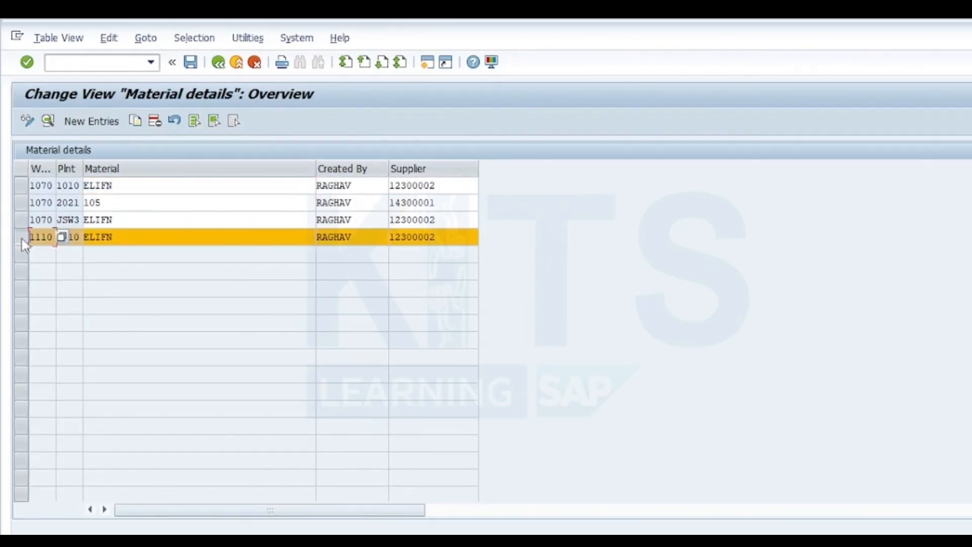
left_click(47, 120)
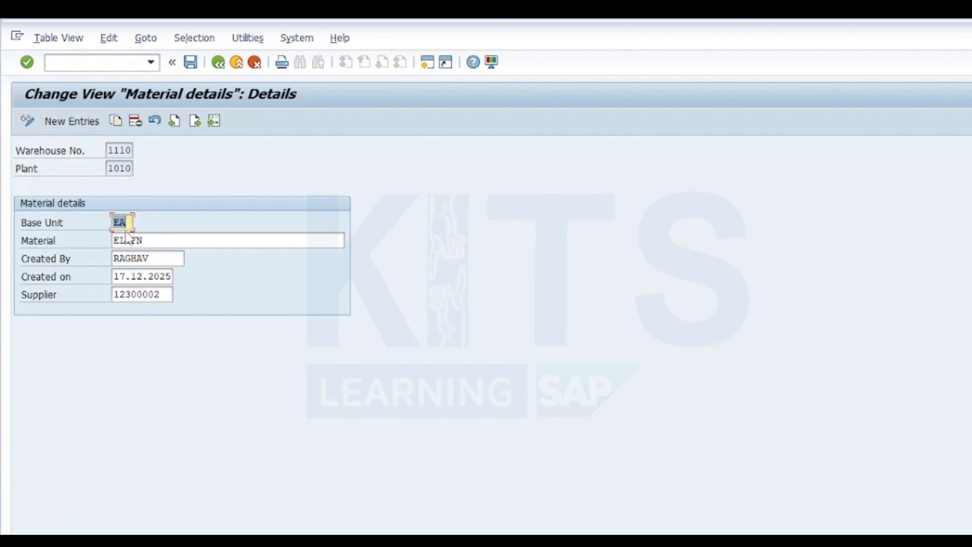
double_click(150, 258)
type("R")
key("BackSpace")
type("raju")
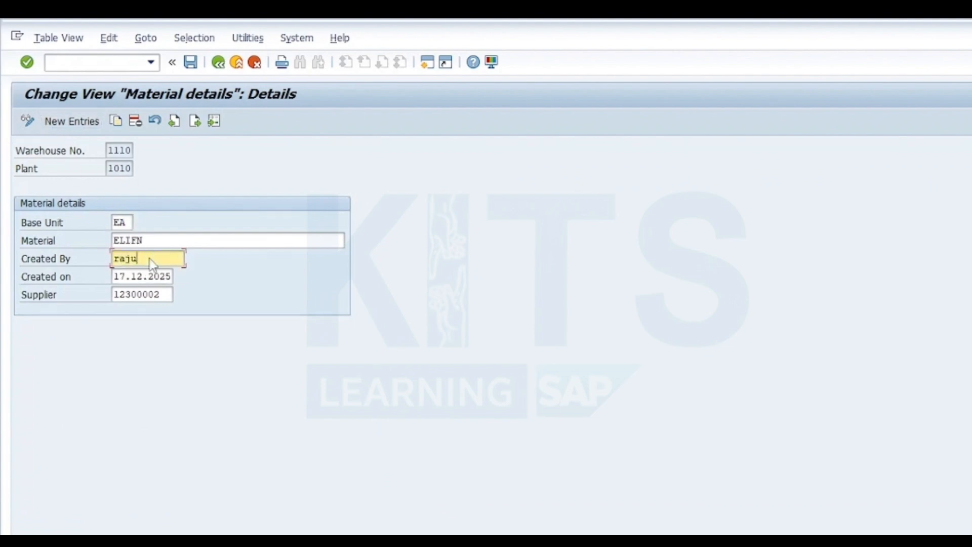
key("Return")
left_click(191, 63)
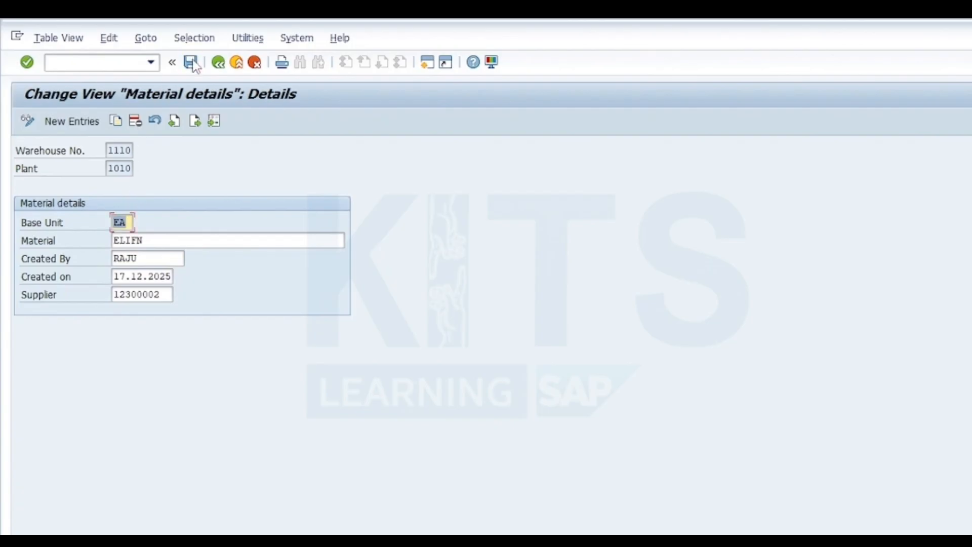
left_click(218, 63)
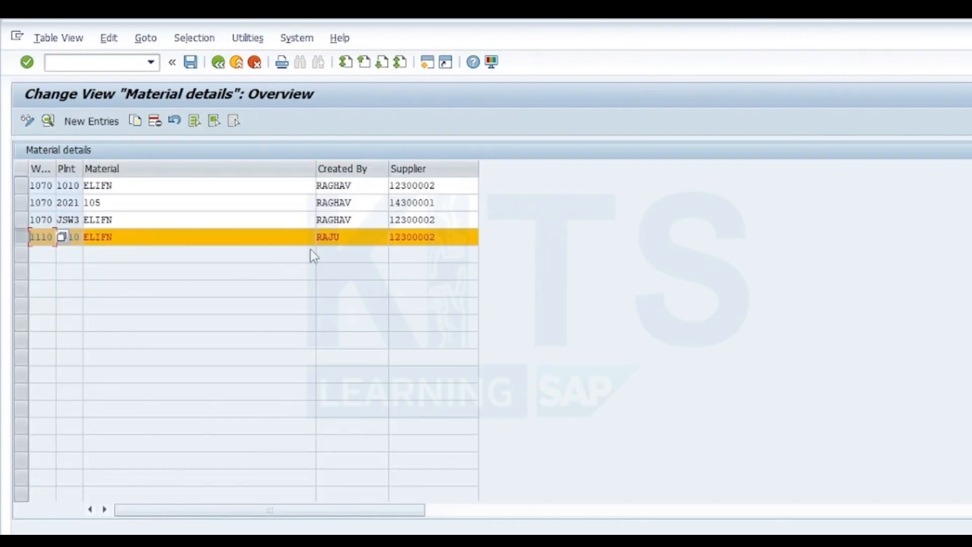
left_click(332, 237)
left_click_drag(345, 238, 311, 238)
left_click(358, 238)
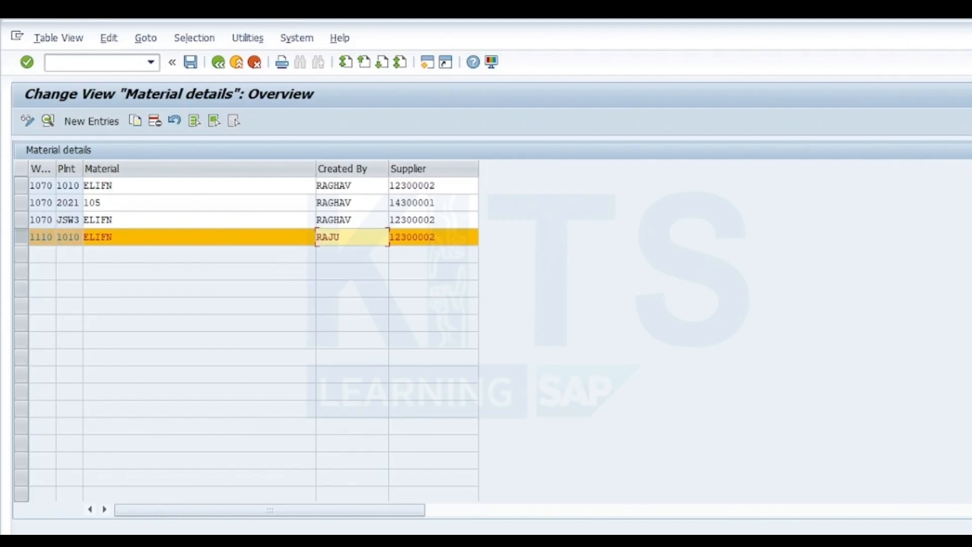
Step: Delete the entry for warehouse 1110 and plant 1010 from the Material details overview and save
left_click(21, 237)
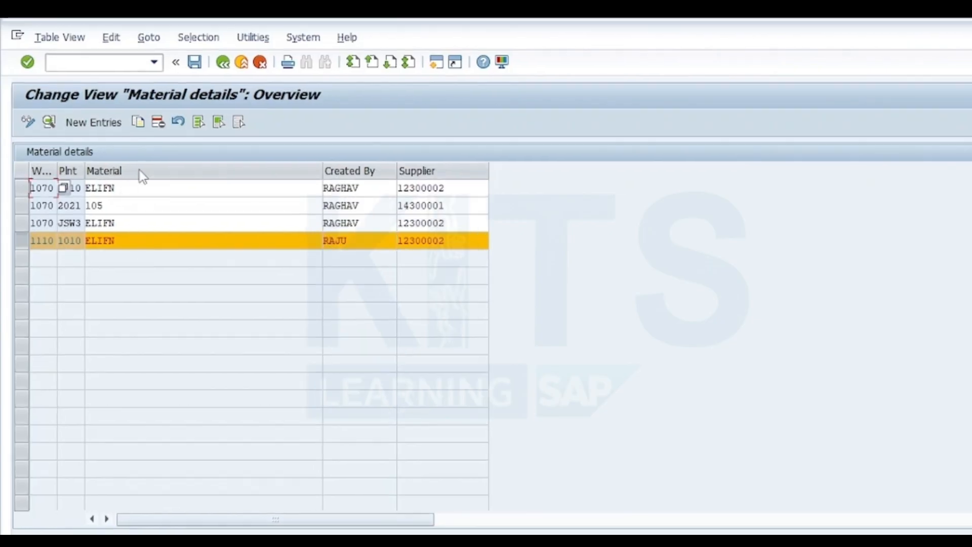
left_click(160, 124)
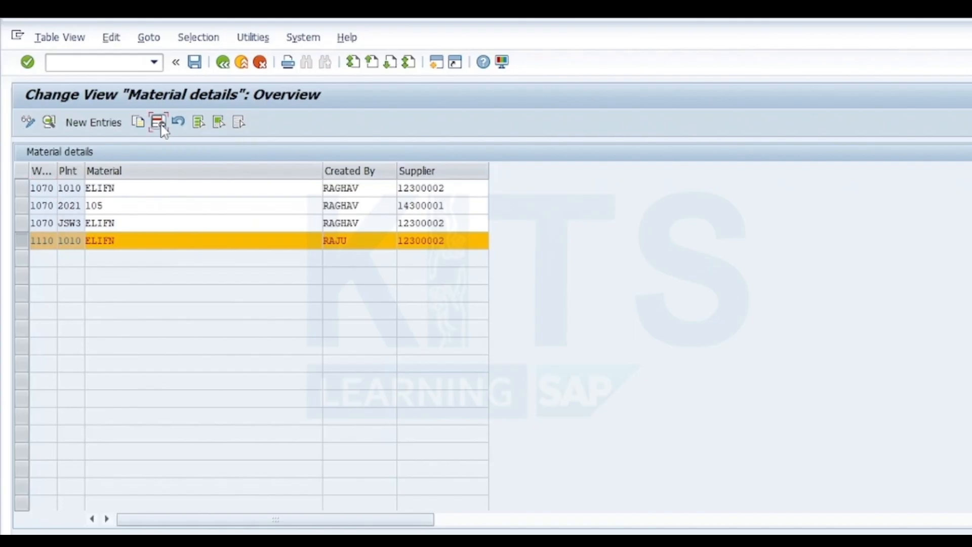
left_click(197, 59)
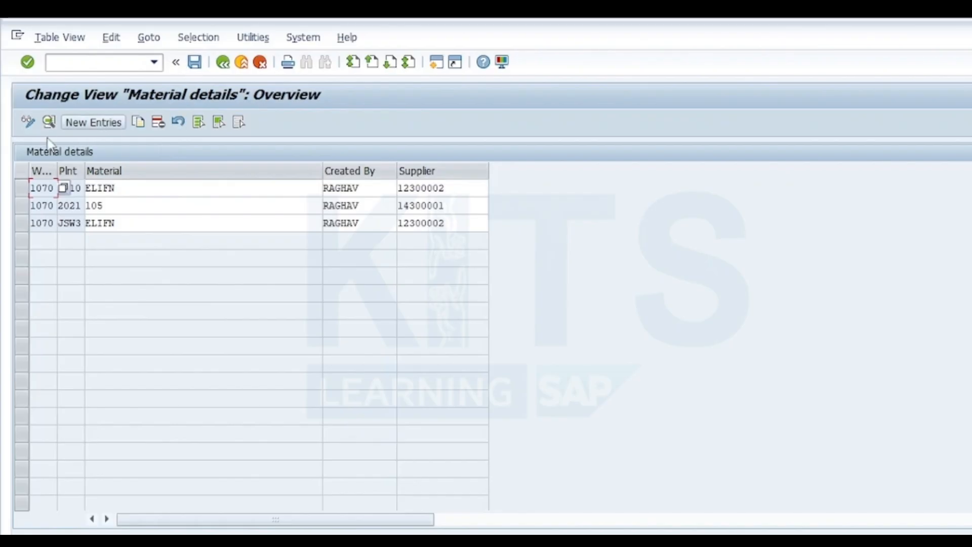
left_click(30, 123)
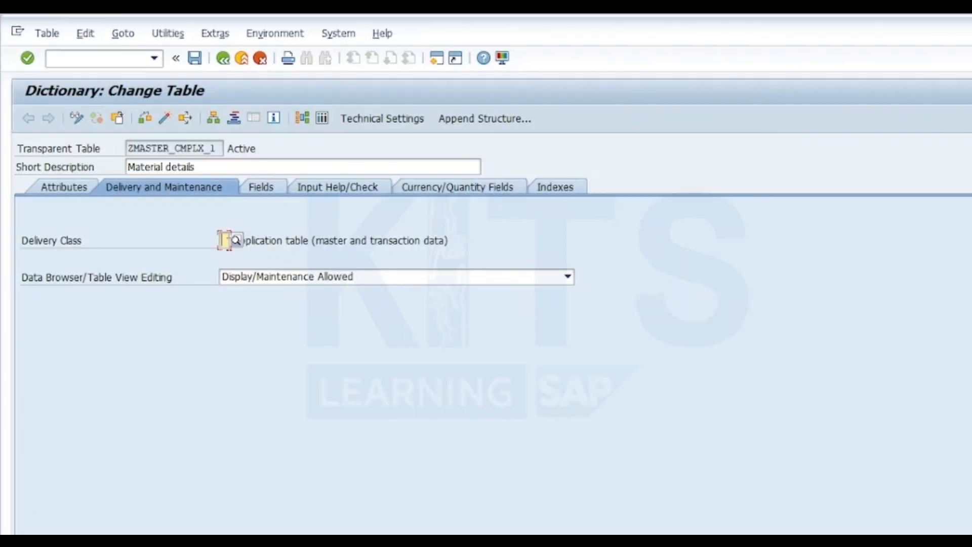
Step: Set the delivery class of table ZMASTER_CMPLX_1 to C and activate the table
left_click(228, 239)
key("F4")
left_click(226, 276)
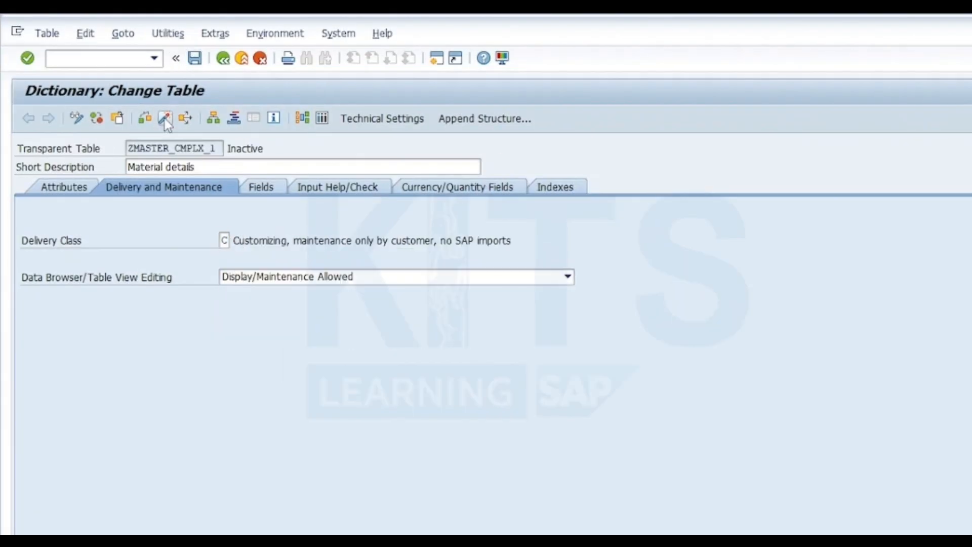
left_click(165, 118)
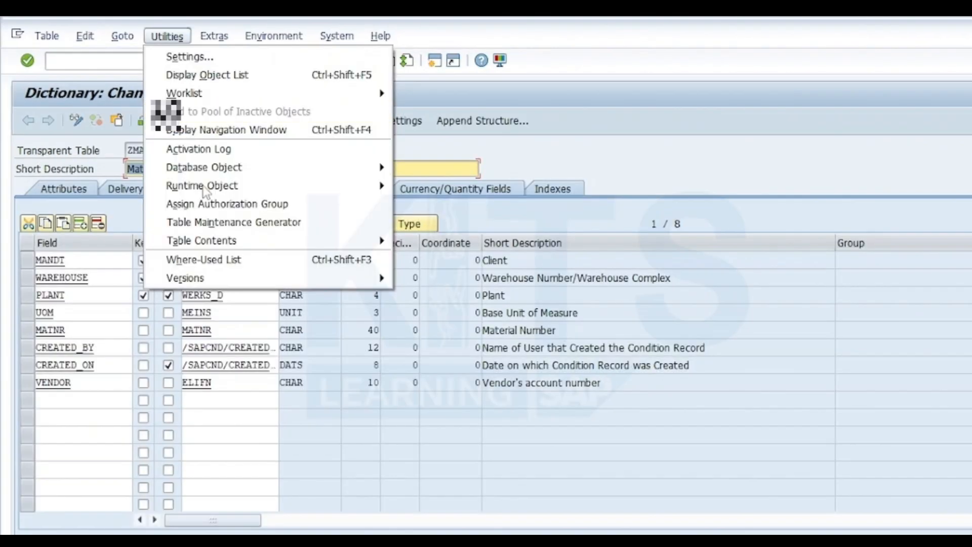
Step: Set up the maintenance dialog for ZMASTER_CMPLX_1 with authorization group &NC&, function group ZMASTER_CMPL1_FG, one-step maintenance and proposed screen numbers
left_click(174, 221)
type("&nc&")
left_click(175, 242)
key("BackSpace")
key("Down")
key("Return")
key("Left")
key("Left")
key("Left")
key("BackSpace")
type("1")
left_click(155, 297)
left_click(124, 121)
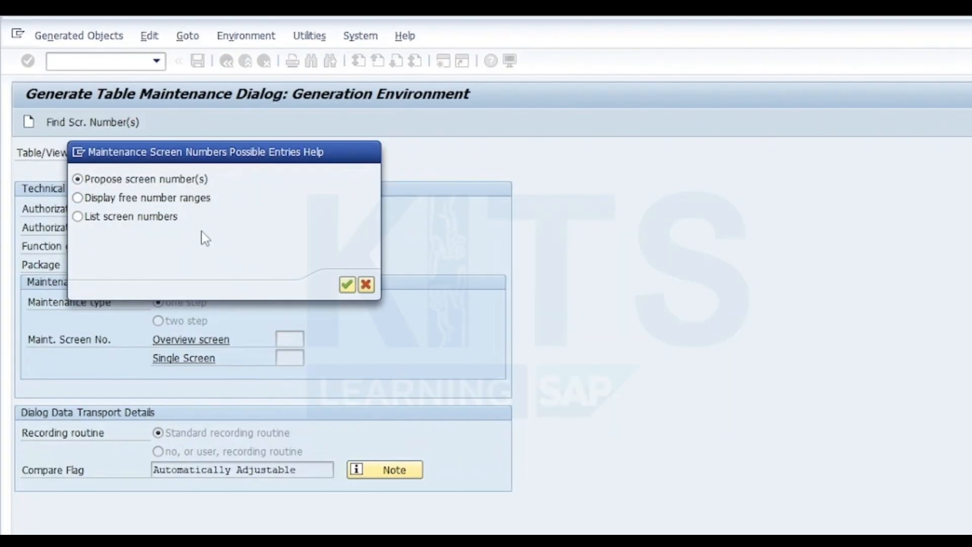
key("Return")
Step: Generate the maintenance dialog for ZMASTER_CMPLX_1, saving its object directory entries in package ZDEMO1
left_click(29, 124)
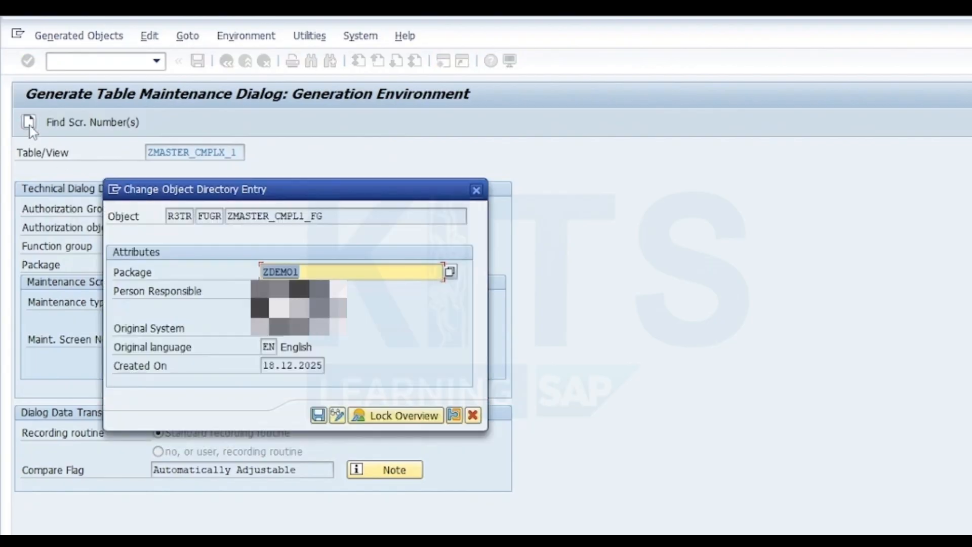
left_click(318, 415)
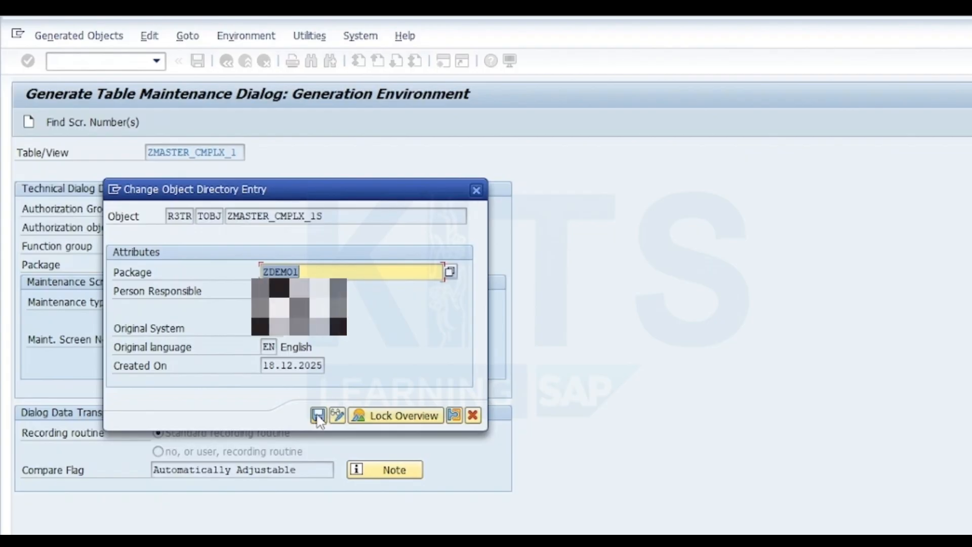
left_click(318, 416)
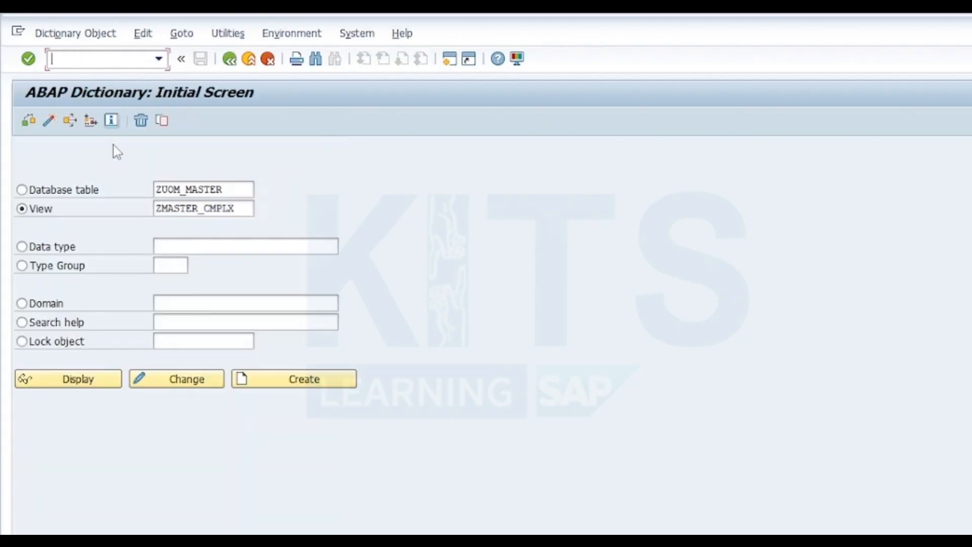
Step: Add the field USER_NAME with data element SYST_UNAME to database table ZUOM_MASTER
left_click(22, 190)
left_click(173, 380)
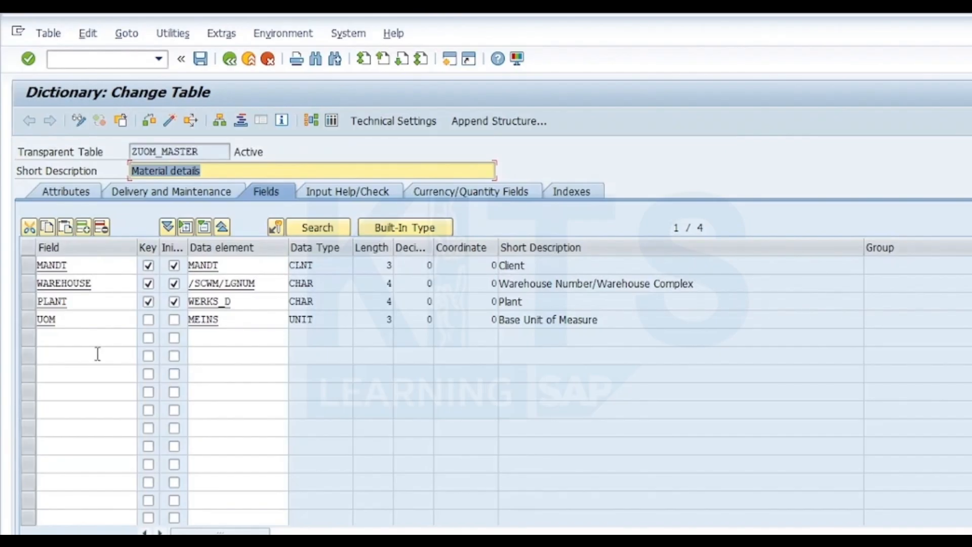
left_click(79, 341)
type("U")
key("Down")
key("Return")
key("Tab")
key("Tab")
key("Tab")
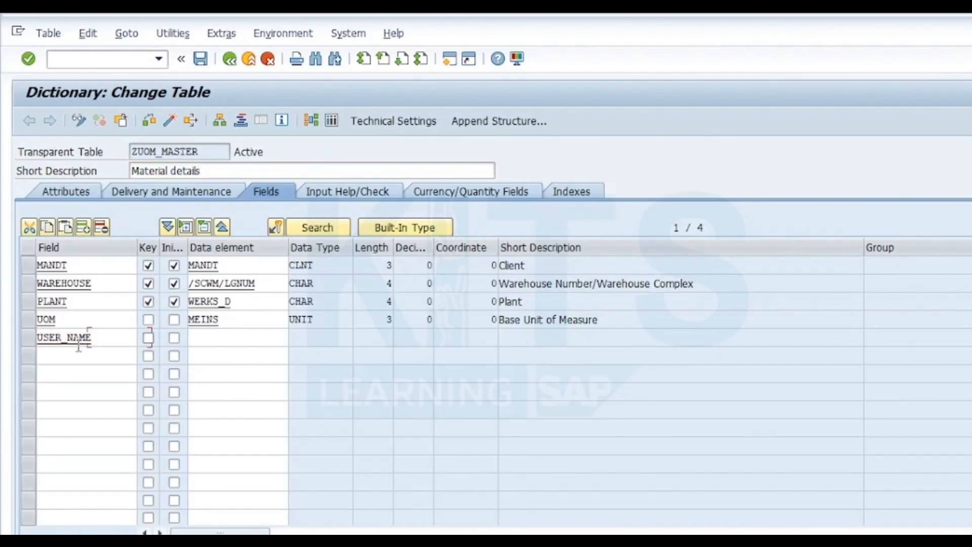
type("SYST")
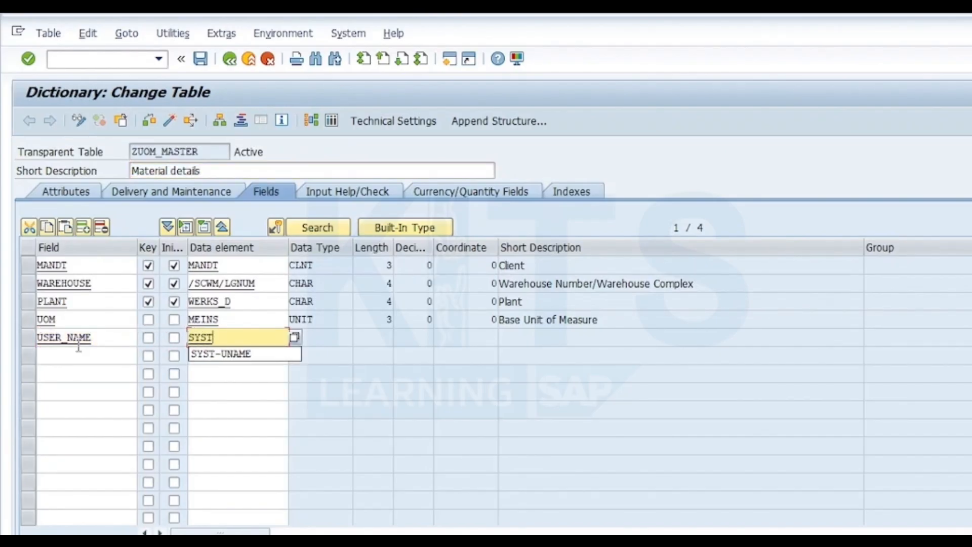
type("_UNAME")
key("Return")
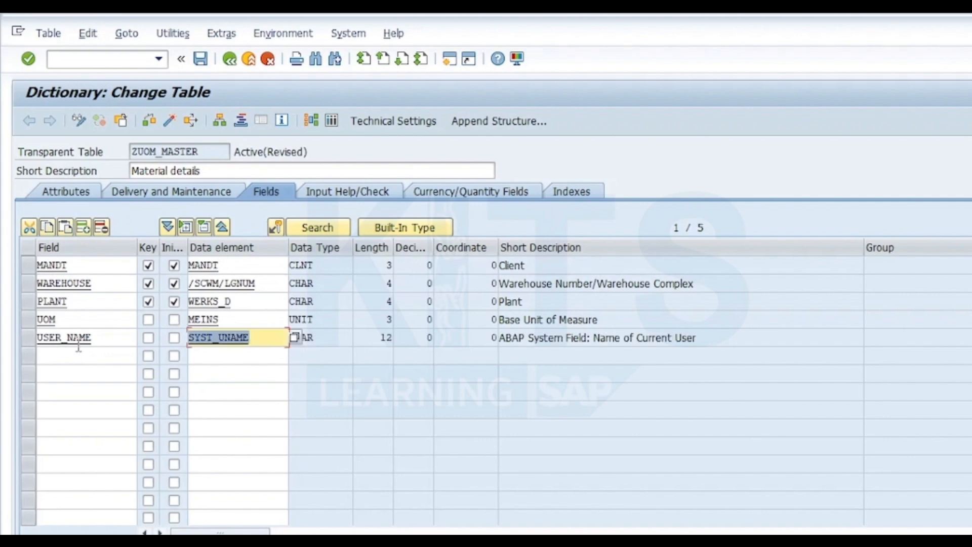
Step: Save and activate the extended table ZUOM_MASTER
left_click(201, 59)
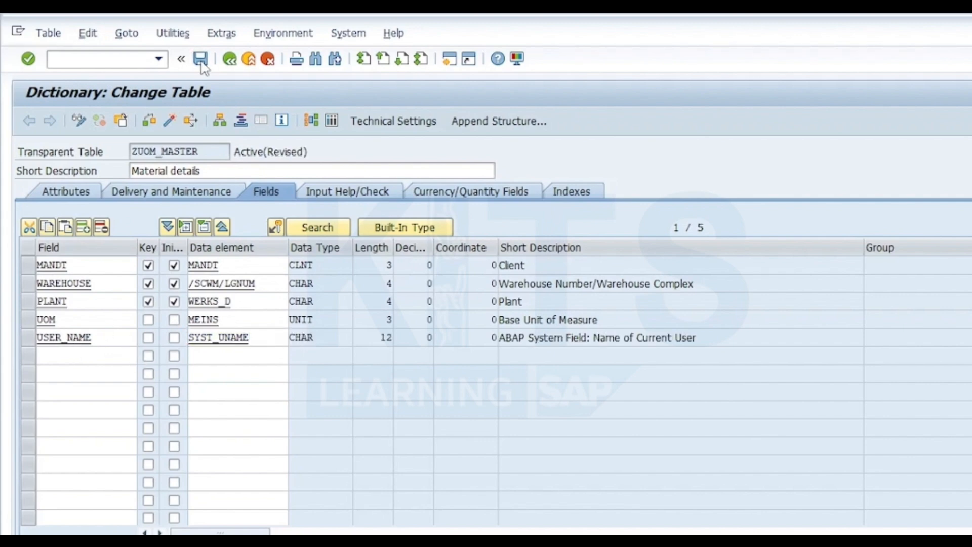
left_click(168, 126)
key("Return")
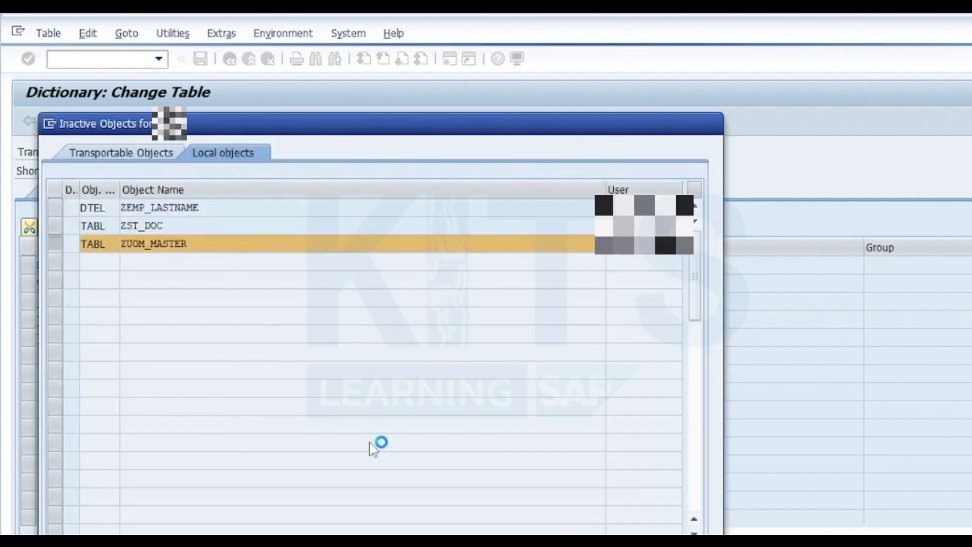
left_click(315, 348)
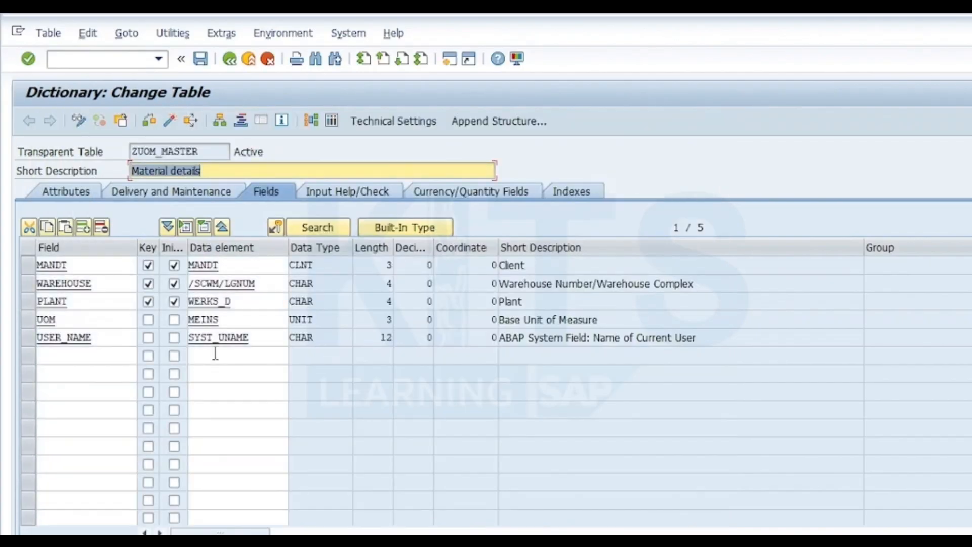
Step: Start SM30 in a new session and open the ZUOM_MASTER entries in change mode
left_click(119, 59)
type("/OSM30")
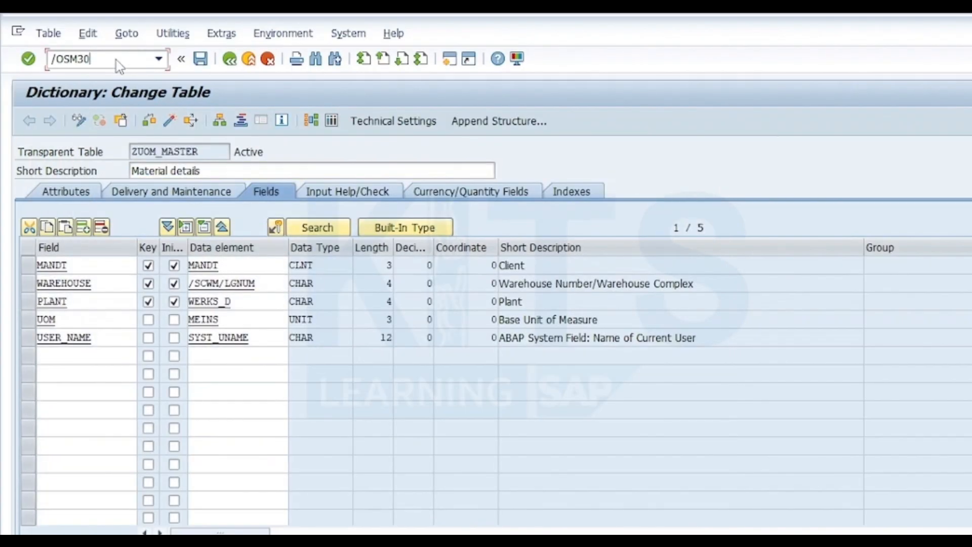
key("Return")
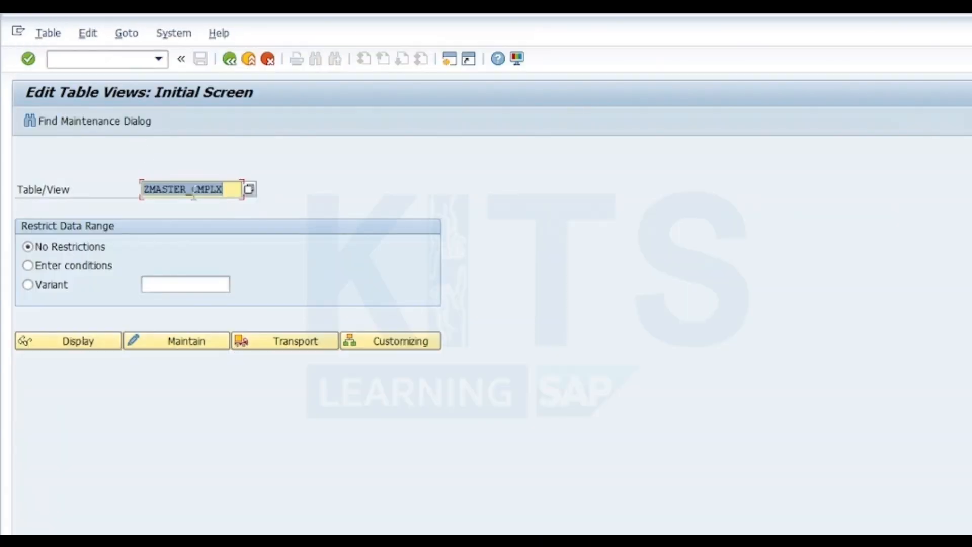
left_click(106, 341)
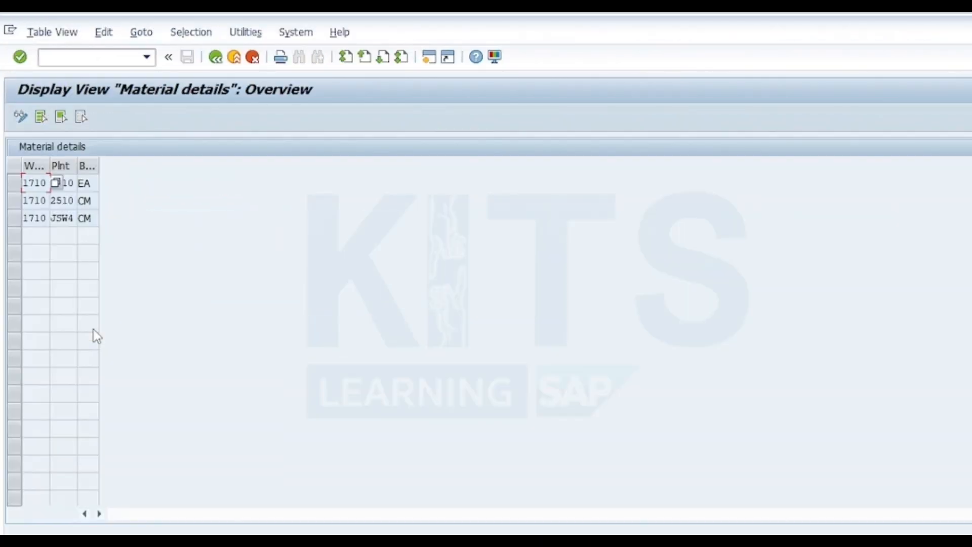
left_click(21, 117)
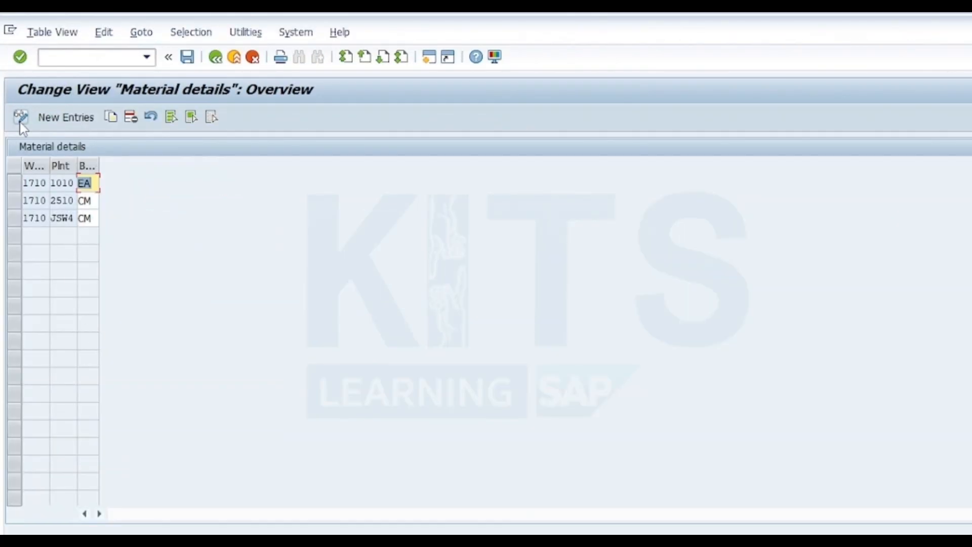
Step: Add an entry for warehouse 1010, plant 1110 and unit EA to Material details, save it and return to the overview
left_click(57, 119)
type("1010")
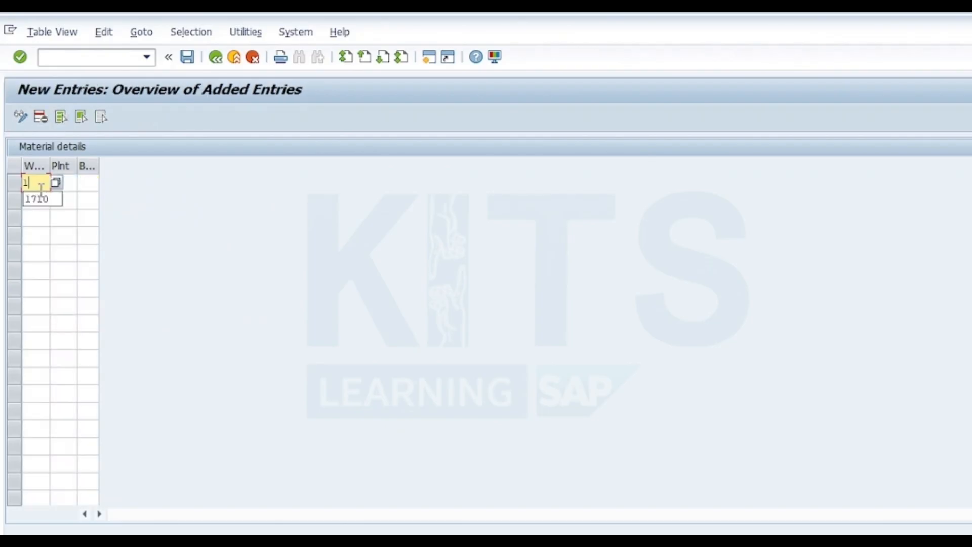
key("Tab")
type("11")
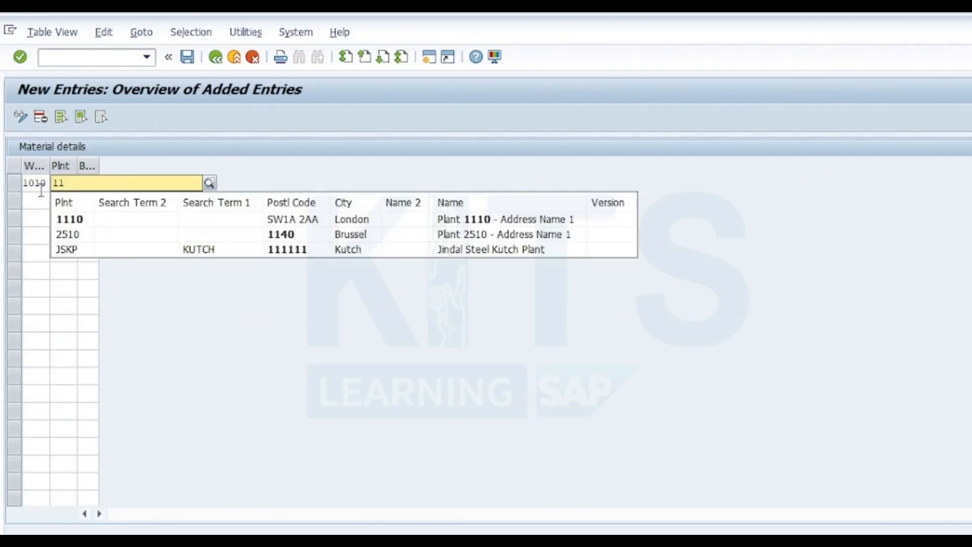
key("Down")
key("Return")
key("Tab")
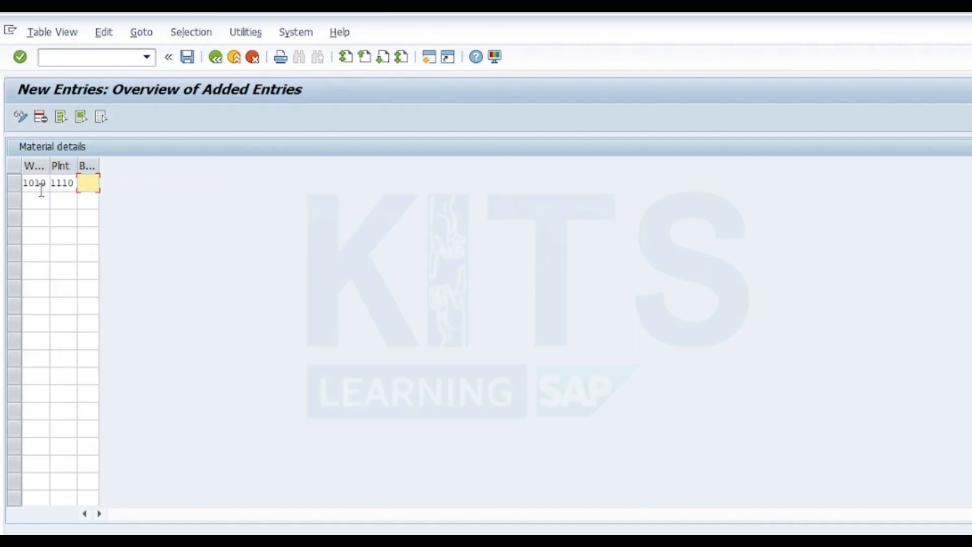
type("EA")
key("Tab")
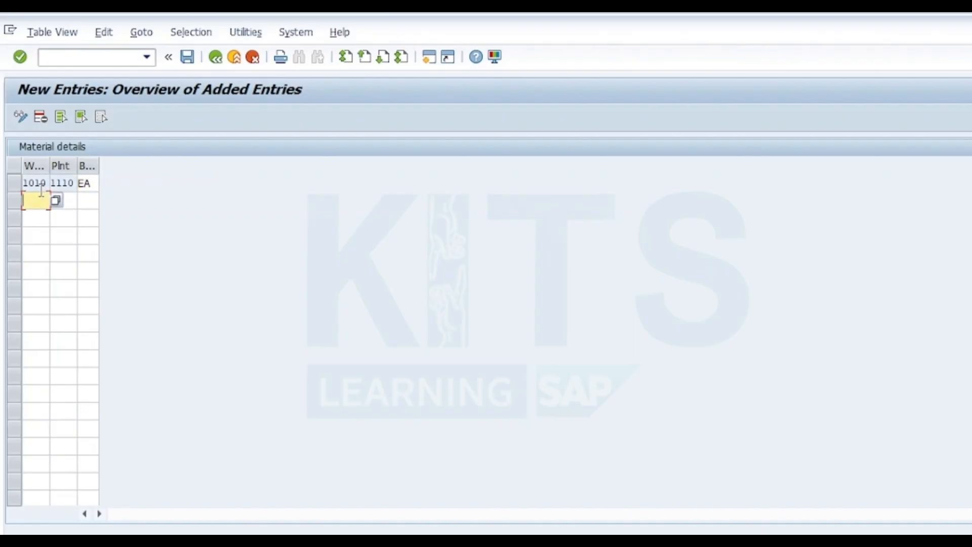
left_click(190, 57)
left_click(215, 57)
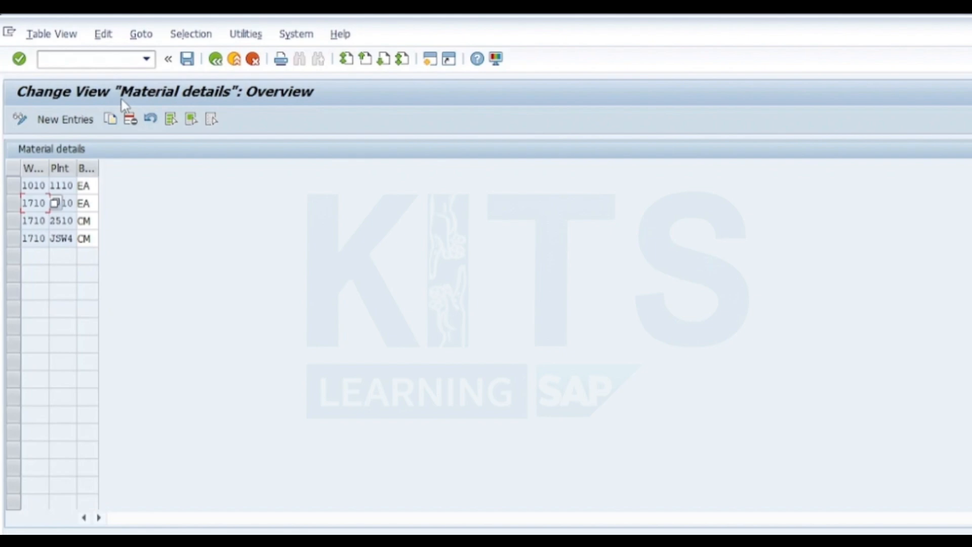
Step: Delete the existing generated maintenance dialog of table ZUOM_MASTER from the ABAP Dictionary
left_click(92, 59)
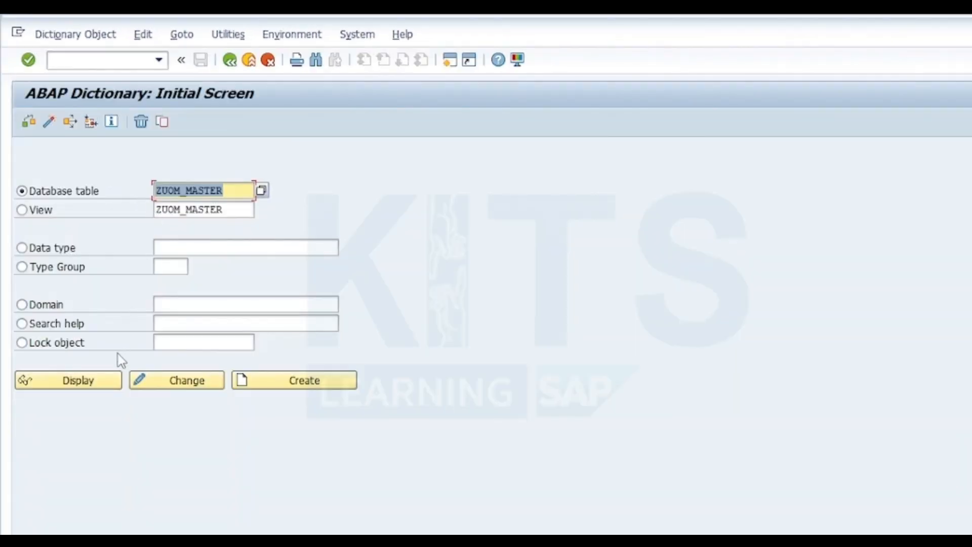
left_click(100, 380)
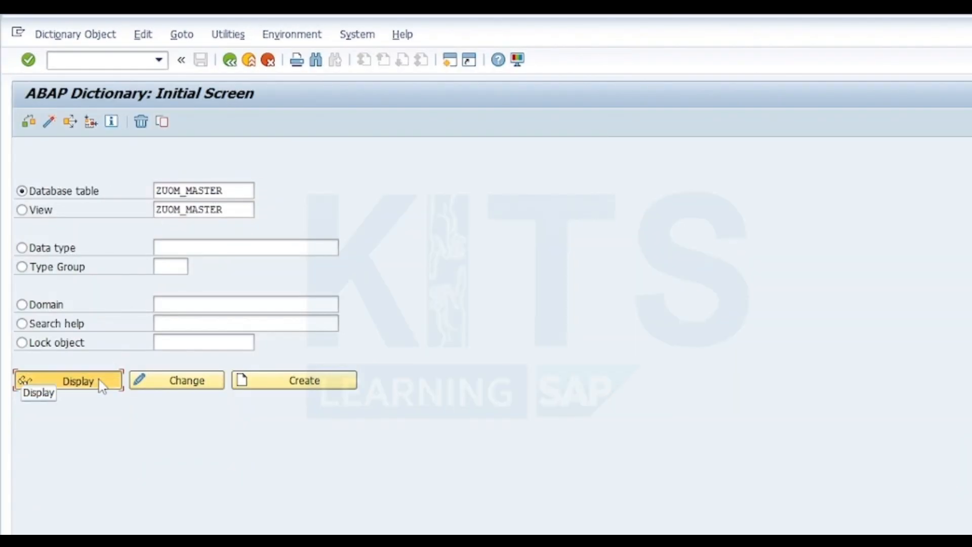
left_click(79, 122)
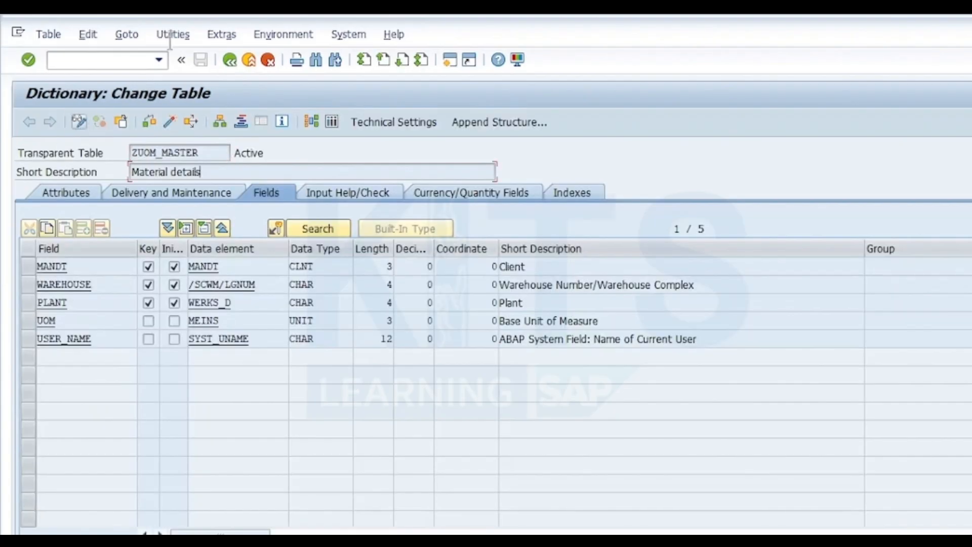
left_click(173, 34)
left_click(247, 231)
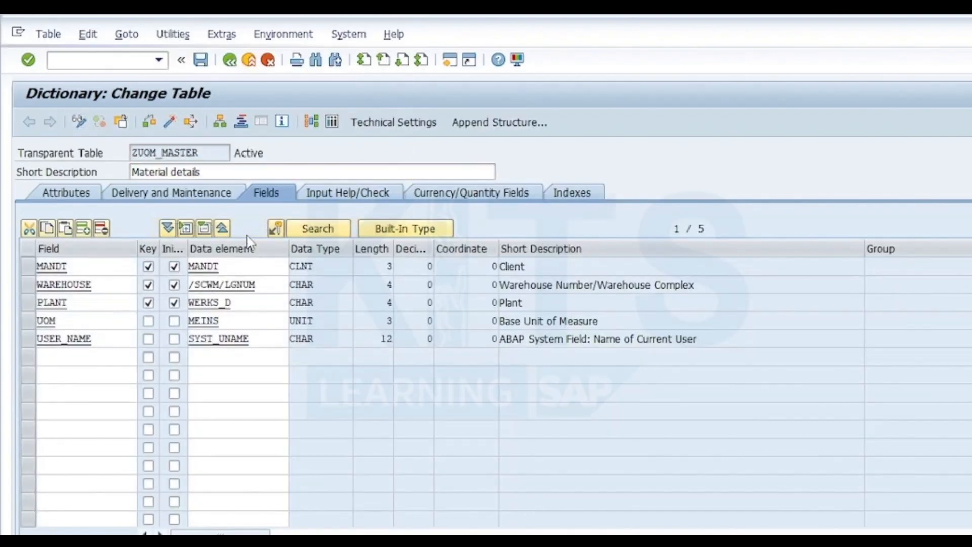
left_click(51, 123)
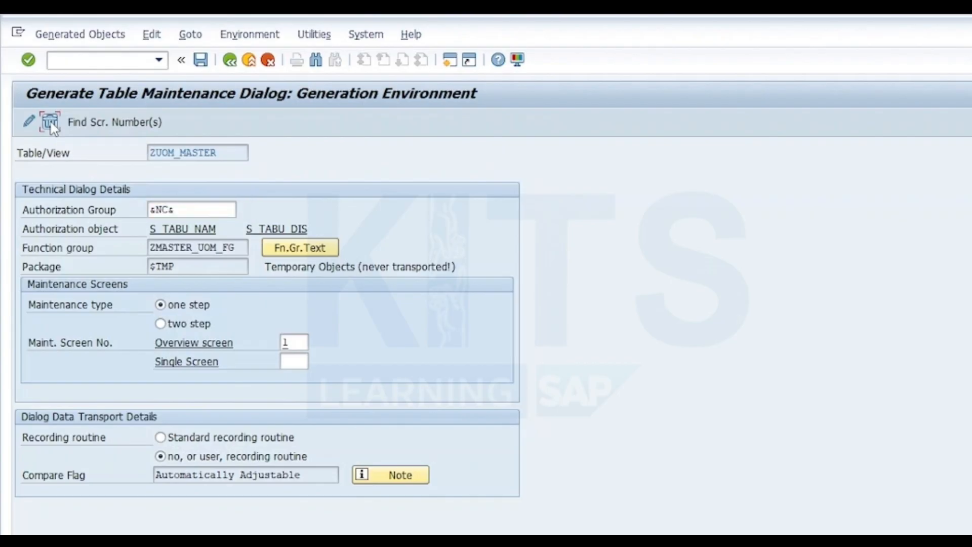
key("Return")
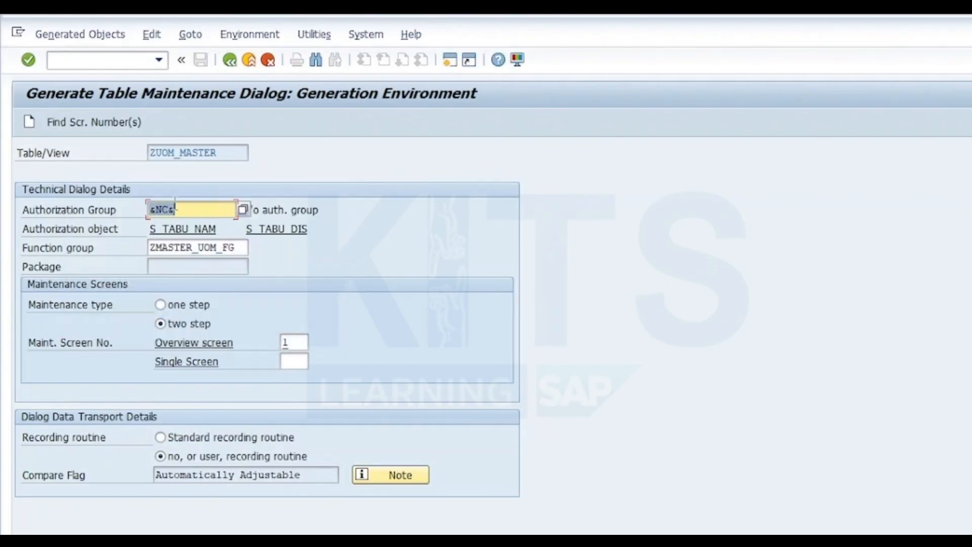
Step: Return to the definition of table ZUOM_MASTER and activate the table again
left_click(231, 62)
left_click(230, 61)
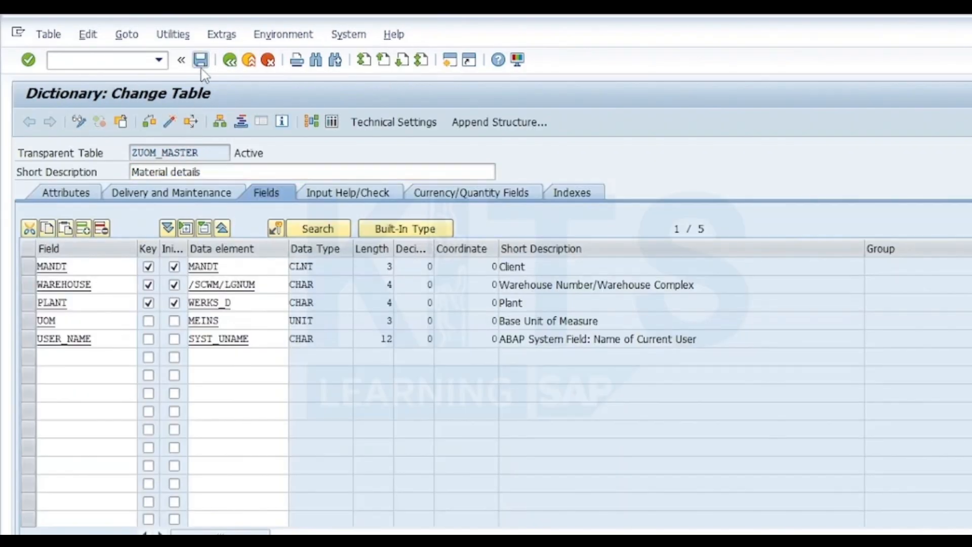
left_click(170, 122)
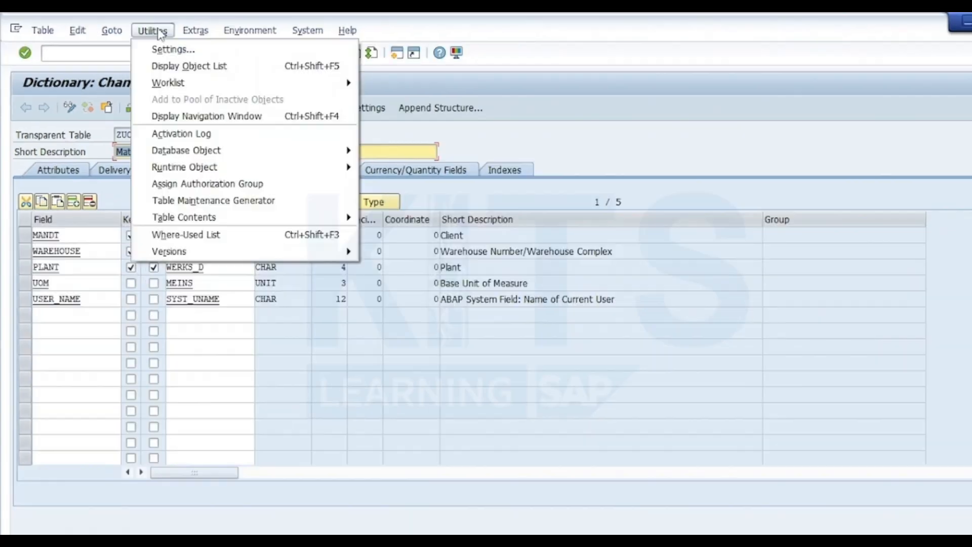
Step: Generate a one-step maintenance dialog for ZUOM_MASTER with function group ZMASTER_UOM_FG and overview screen 1, saved as a local object
left_click(213, 201)
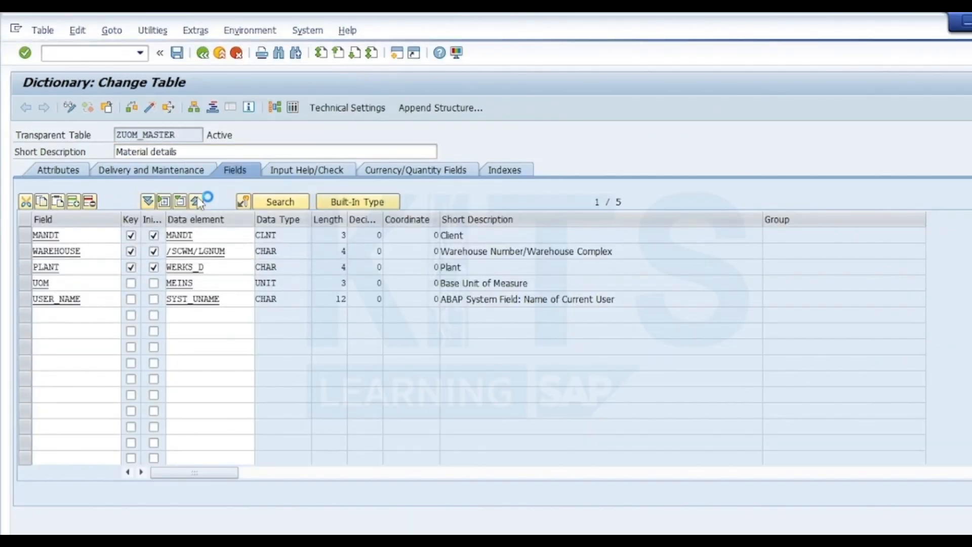
left_click(167, 219)
type("ZMASTER_UOM_FG")
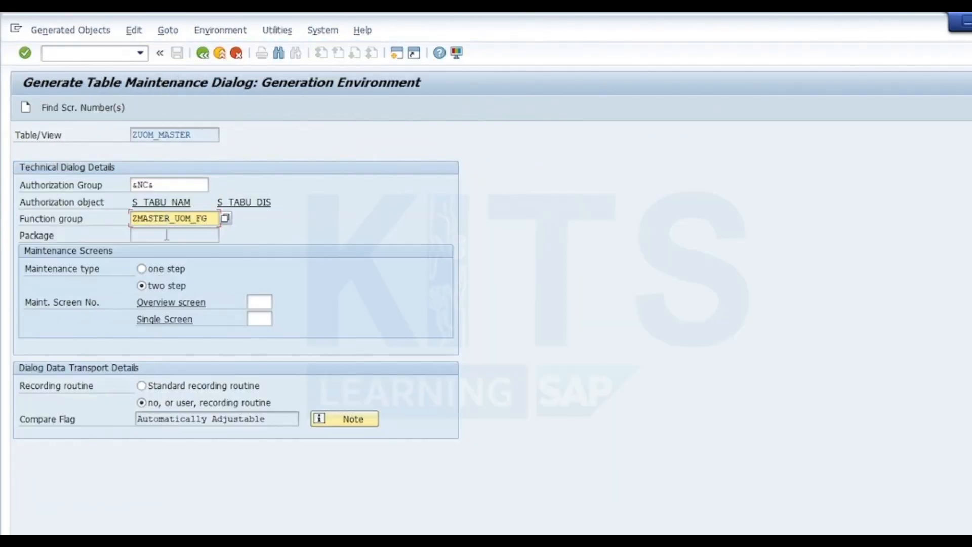
left_click(143, 268)
left_click(90, 107)
key("Return")
left_click(25, 107)
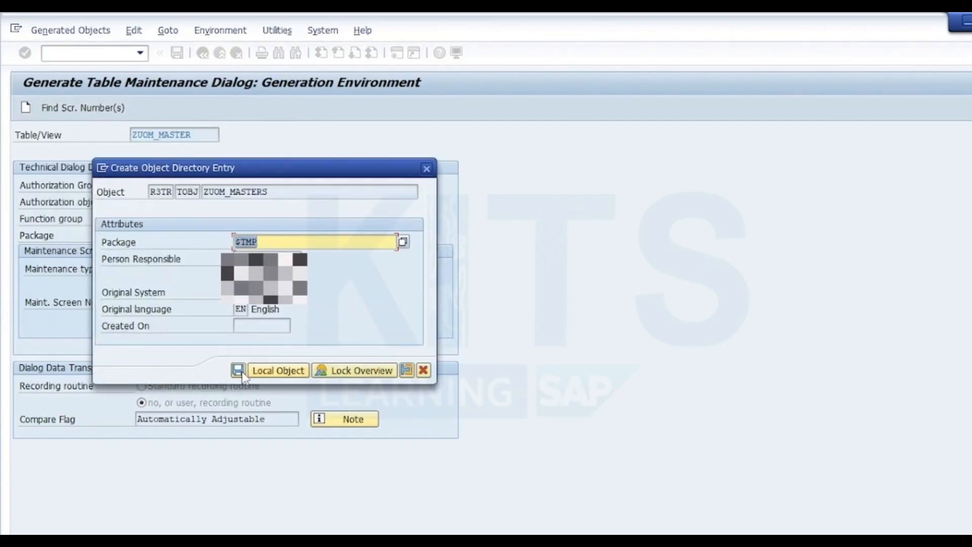
left_click(281, 371)
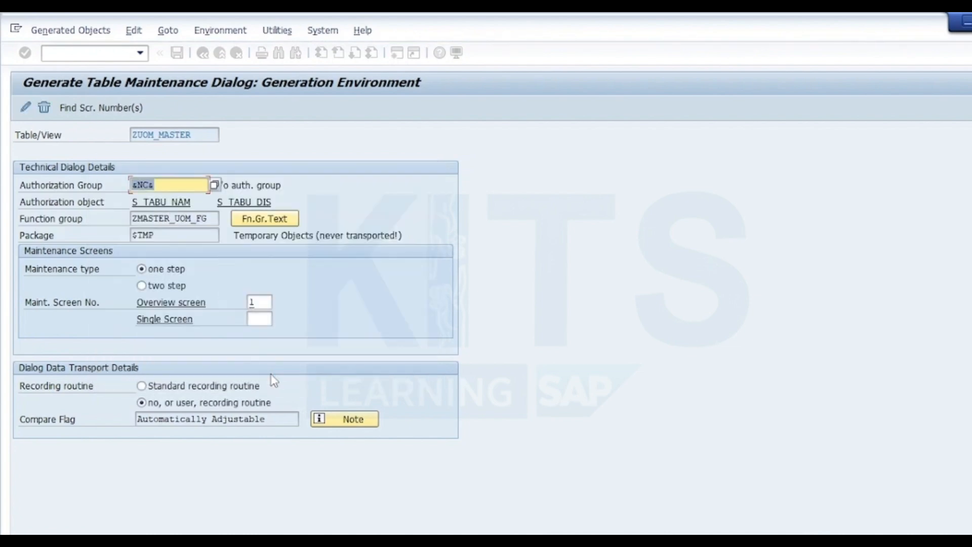
Step: Start SM30 in a new session and open table ZUOM_MASTER for maintenance
left_click(130, 54)
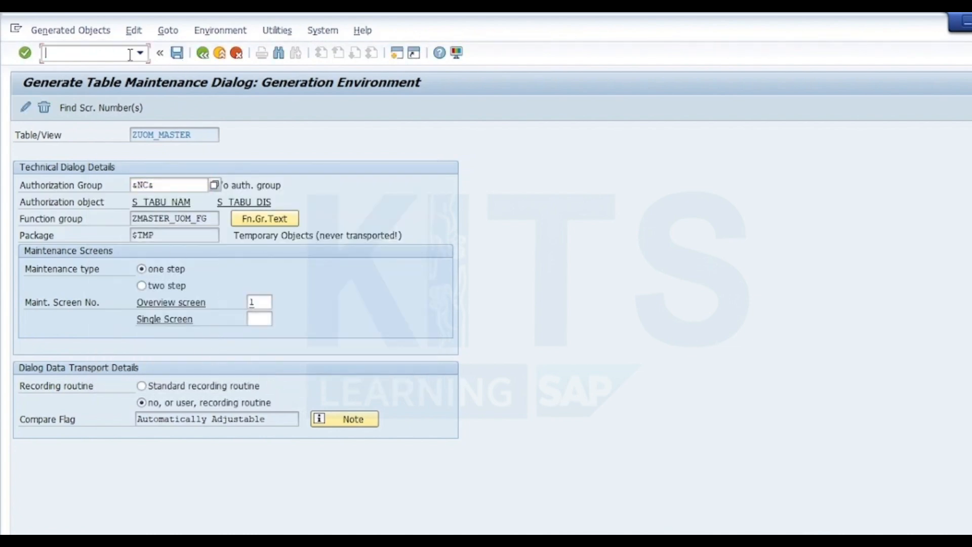
type("/OSM30")
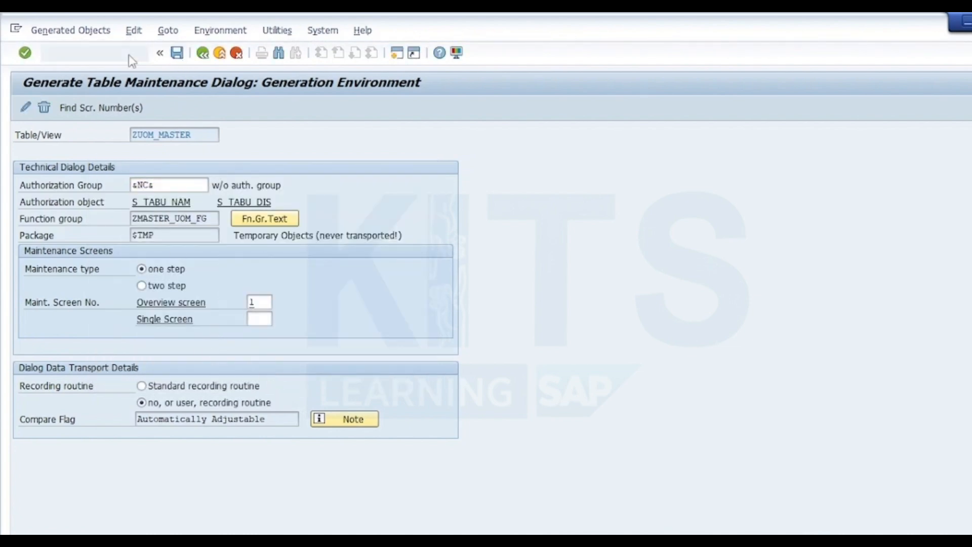
key("Return")
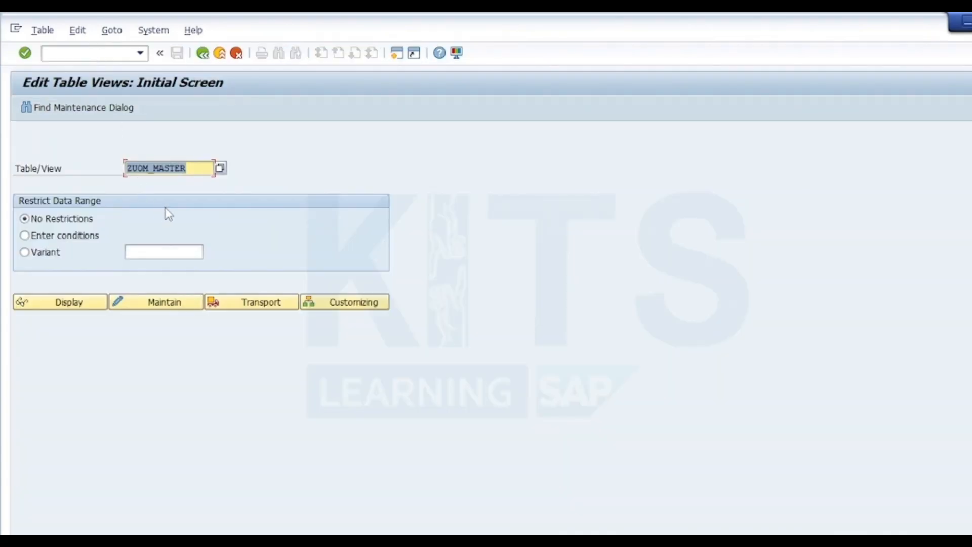
left_click(162, 304)
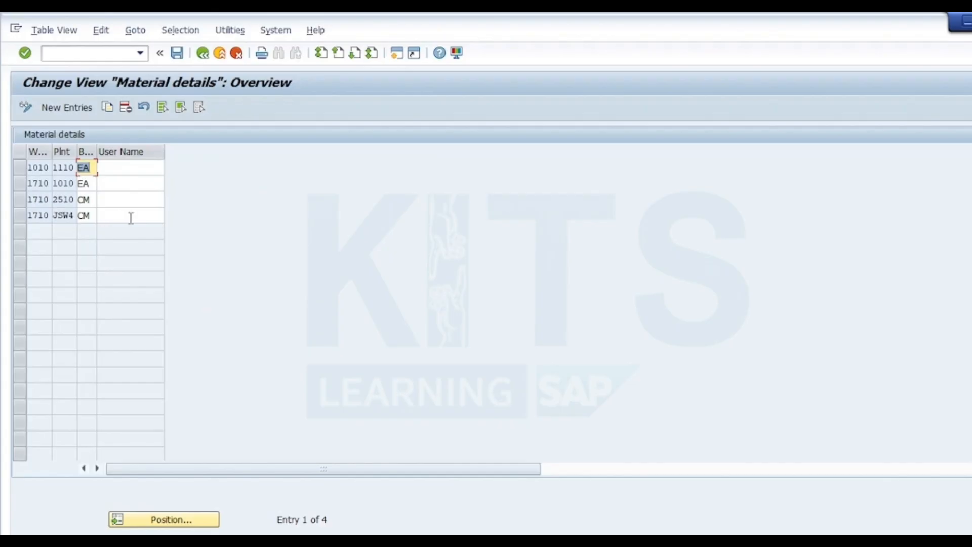
Step: Add a new Material details entry with 1710 in the first column, plant UL01, unit EA and a user name
left_click(79, 109)
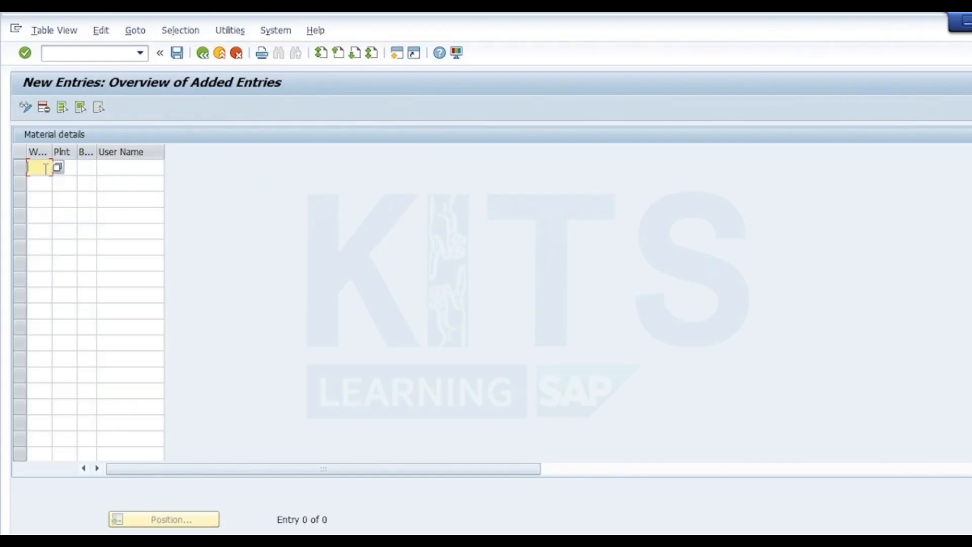
type("1710")
key("Tab")
type("UL01")
left_click(91, 168)
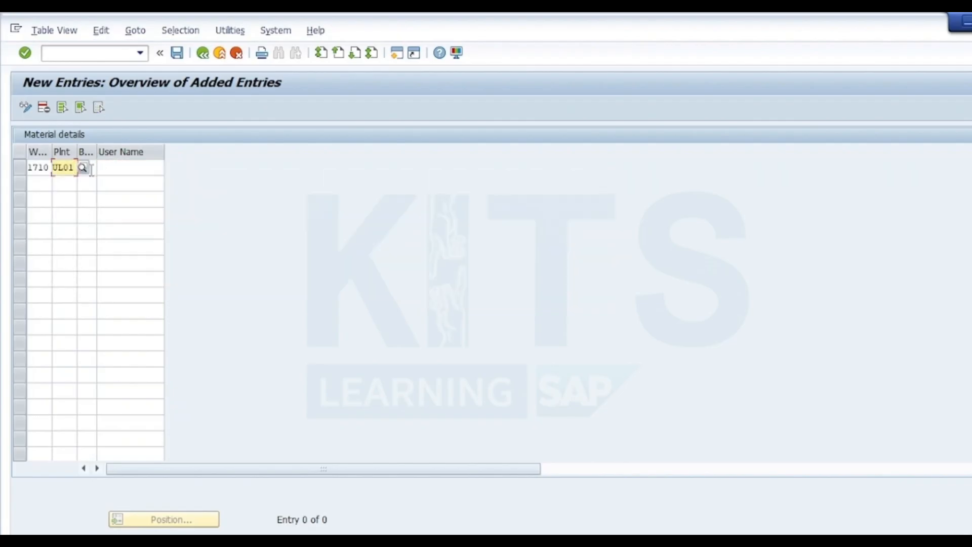
type("EA")
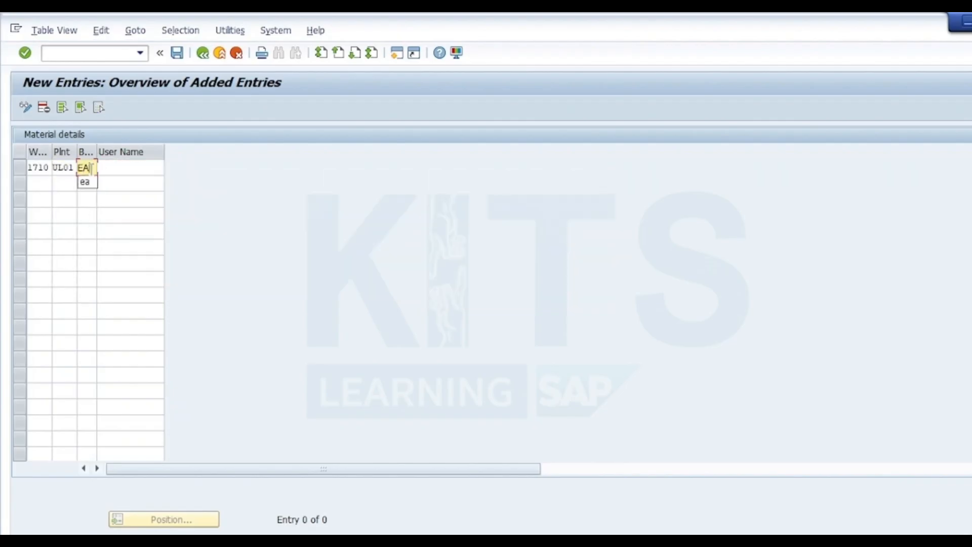
left_click(120, 168)
type("R")
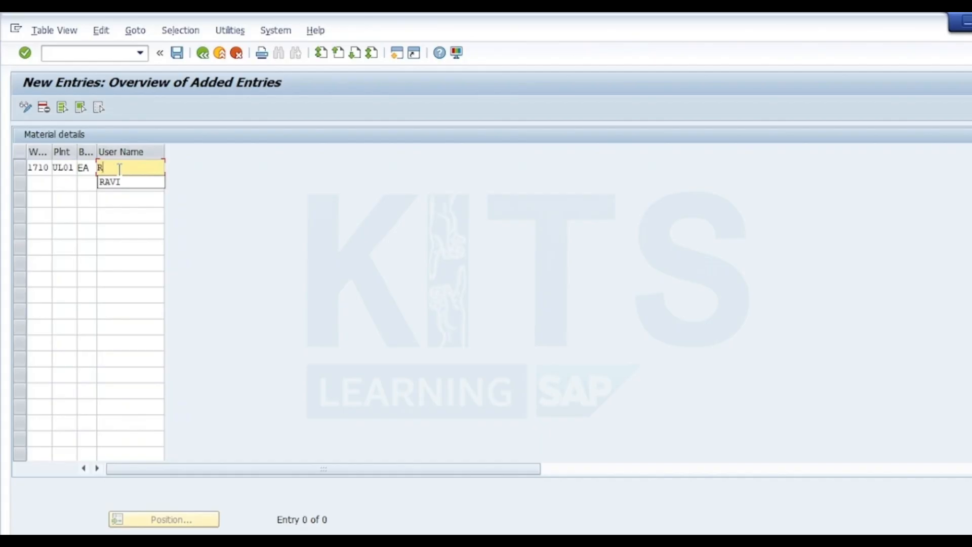
type("AJU")
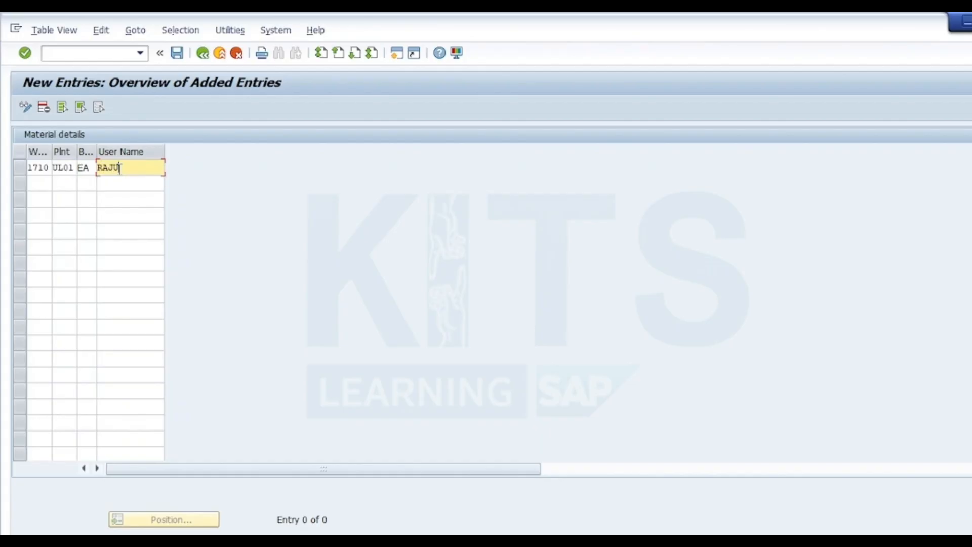
Step: Fill the second new entry row with 1010, plant UL01, unit CM and a user name
left_click(42, 185)
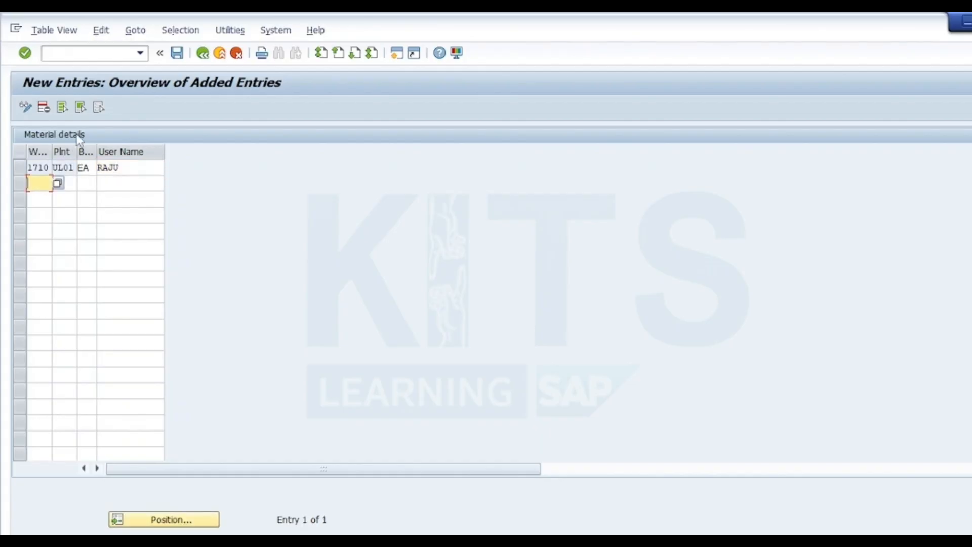
key("Down")
key("Down")
key("Down")
key("Return")
key("Tab")
key("Down")
key("Down")
key("Return")
key("Tab")
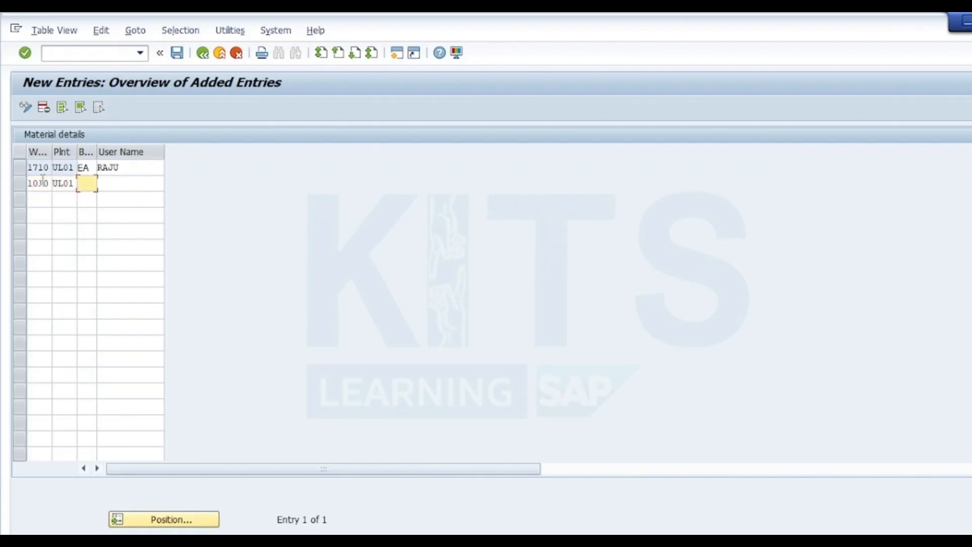
type("CM")
left_click(126, 180)
type("MANU")
key("Return")
Step: Save the new entries and show the full Material details overview in display mode
left_click(178, 52)
left_click(202, 53)
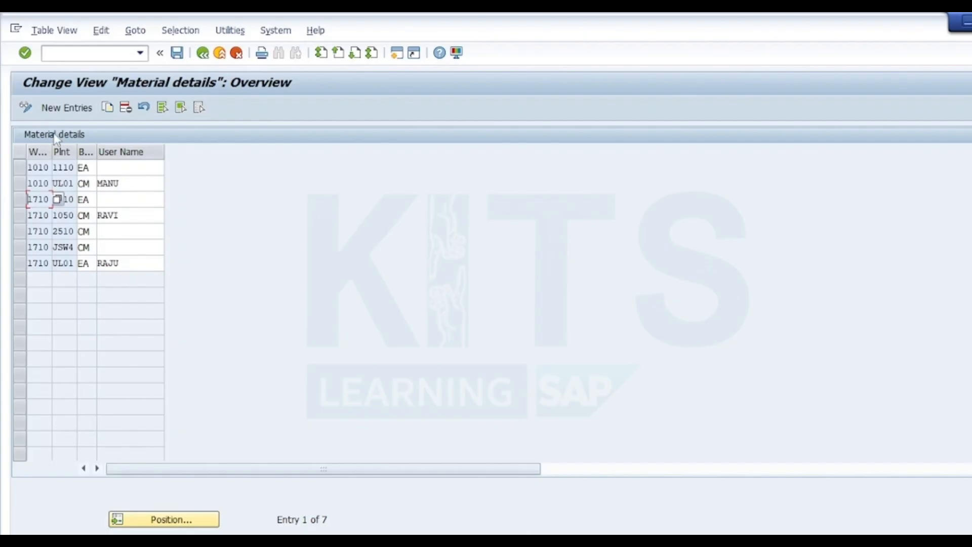
left_click(25, 107)
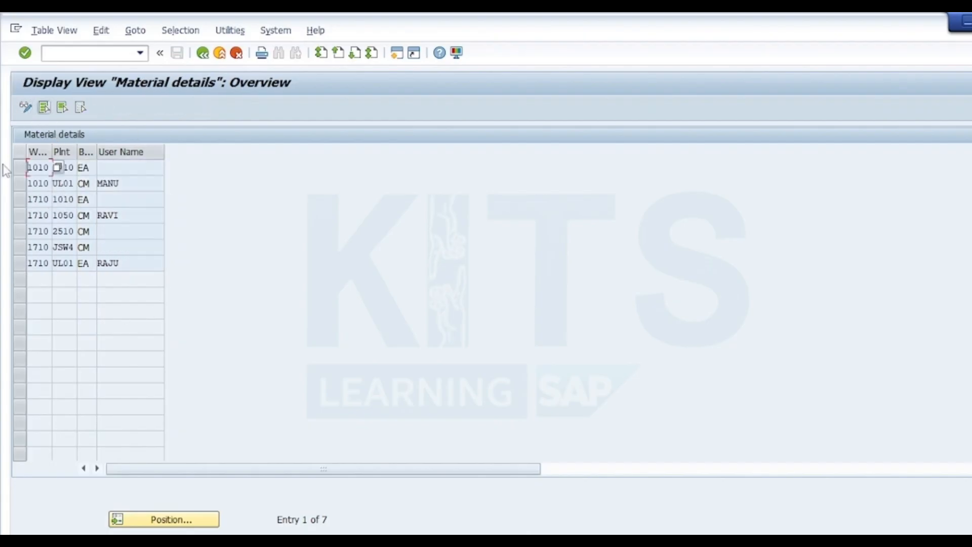